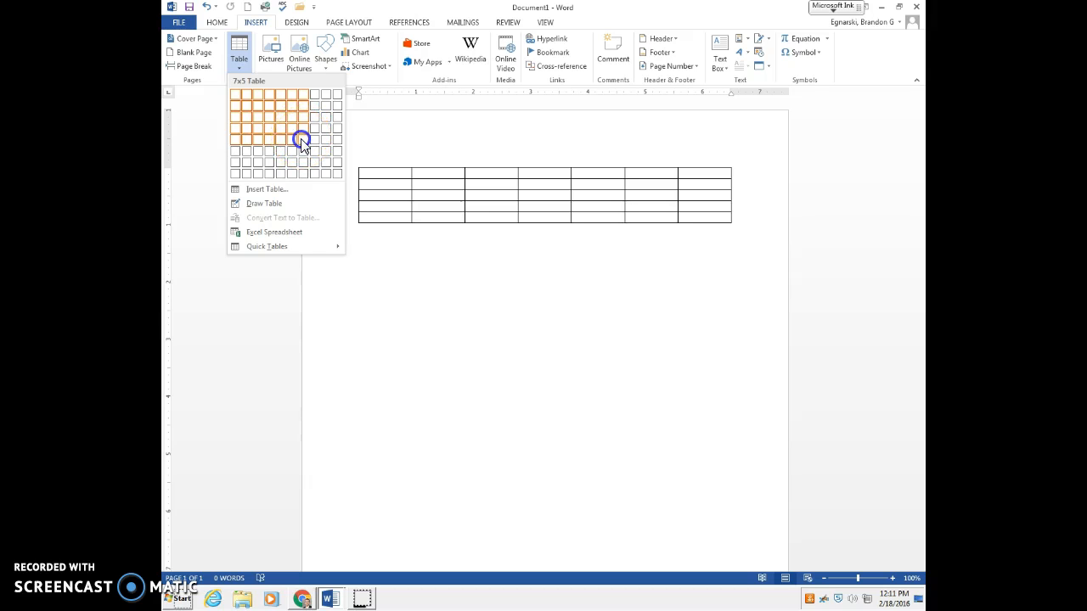
Step: Insert a 7x5 table and stretch its last row down to near the end of the page
left_click(303, 143)
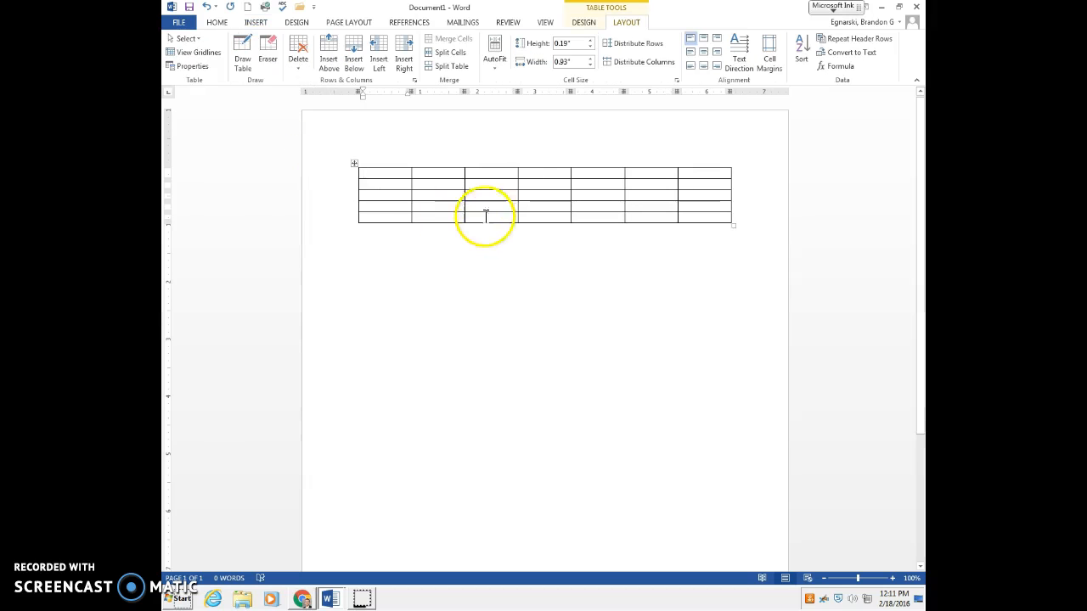
left_click_drag(545, 221, 498, 540)
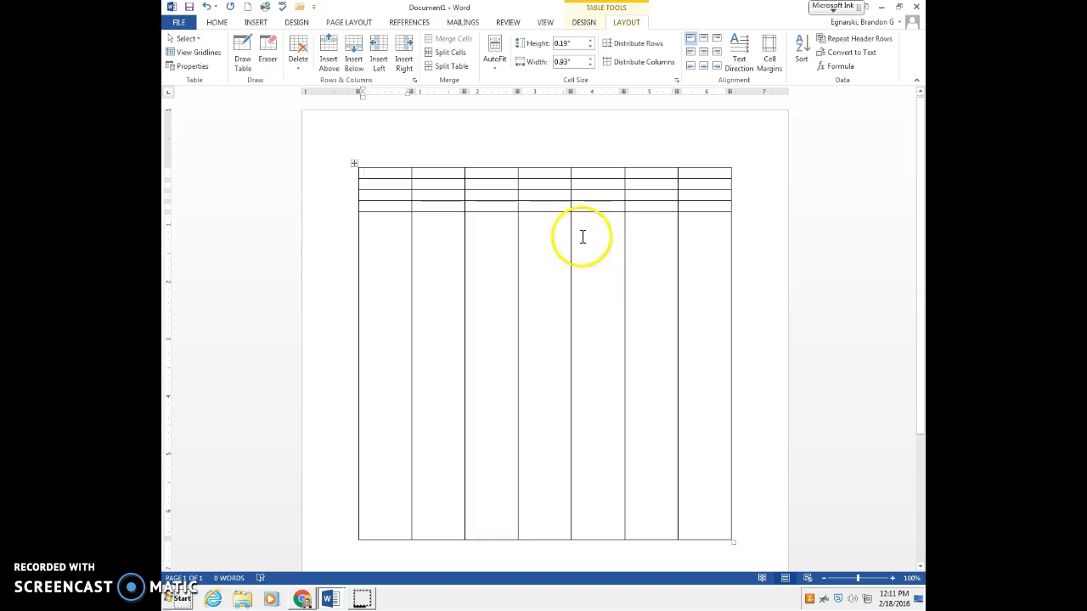
Step: Distribute the table's rows to equal heights and its columns to equal widths
left_click(627, 46)
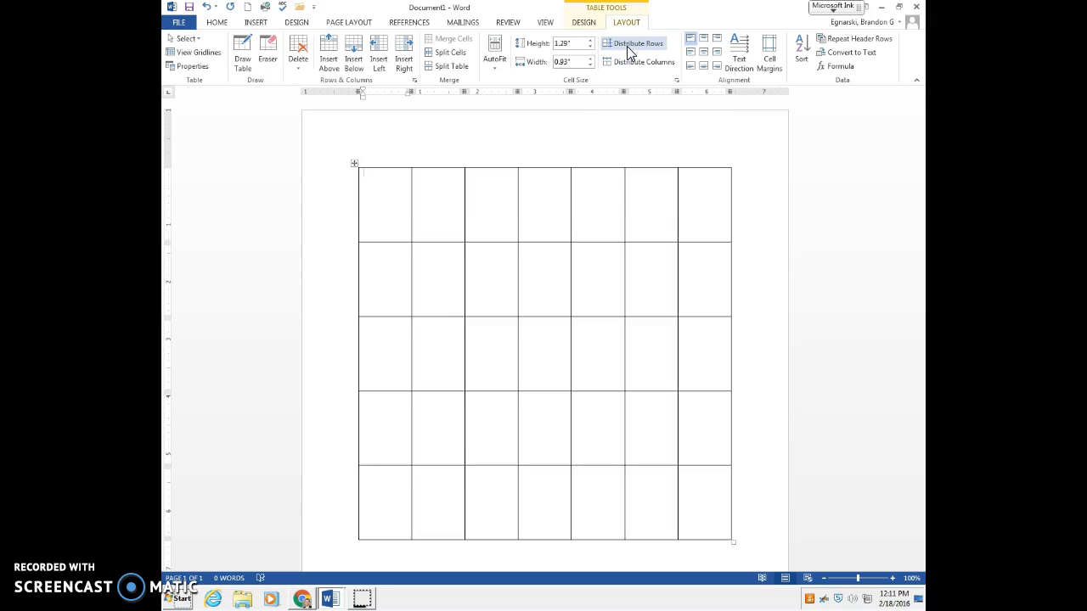
left_click(629, 48)
left_click(637, 64)
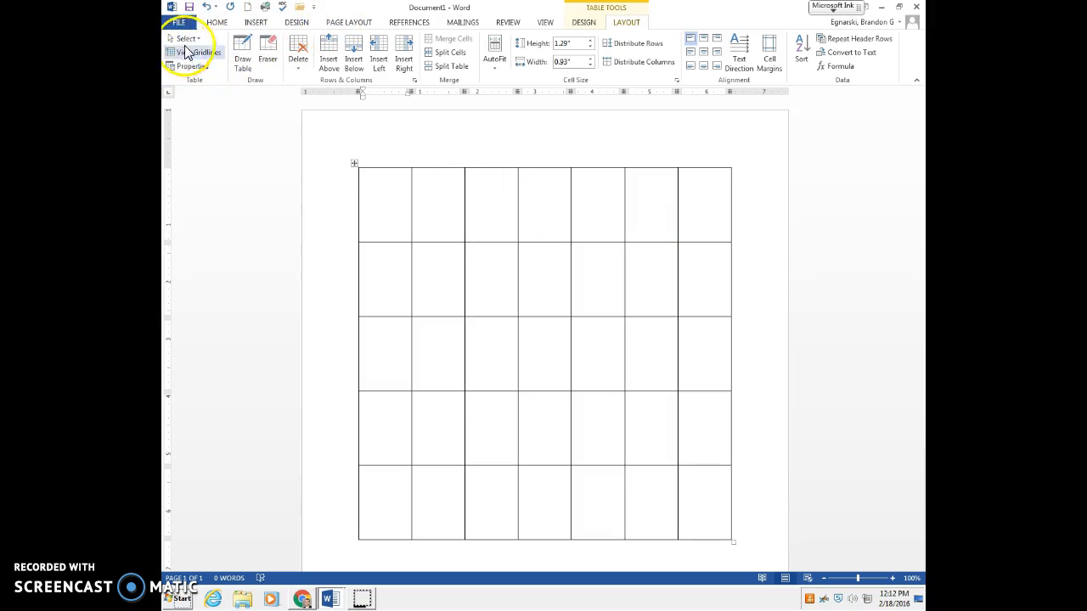
right_click(185, 390)
left_click(255, 493)
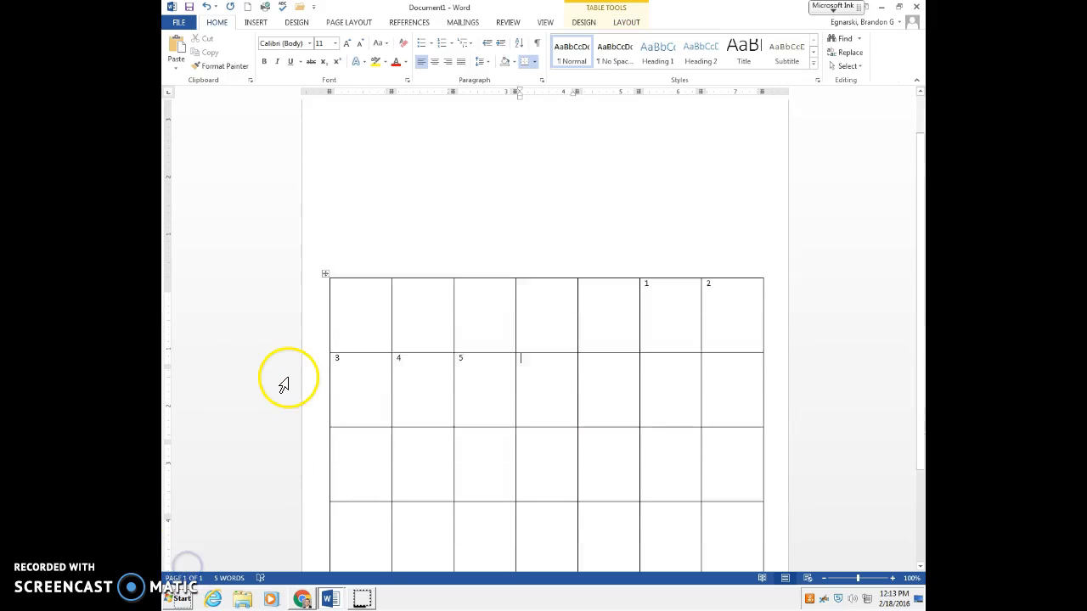
scroll(284, 385, "up", 1)
scroll(291, 298, "up", 2)
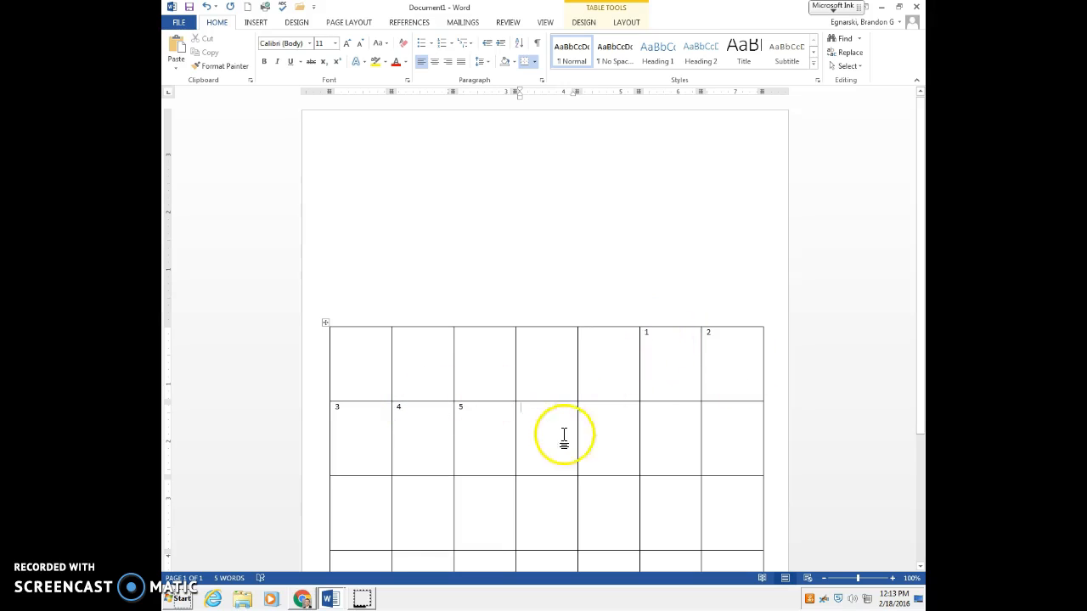
Step: Try top-right, bottom-right and centred cell alignment on the table's first two rows, and return them to top-left
left_click(625, 23)
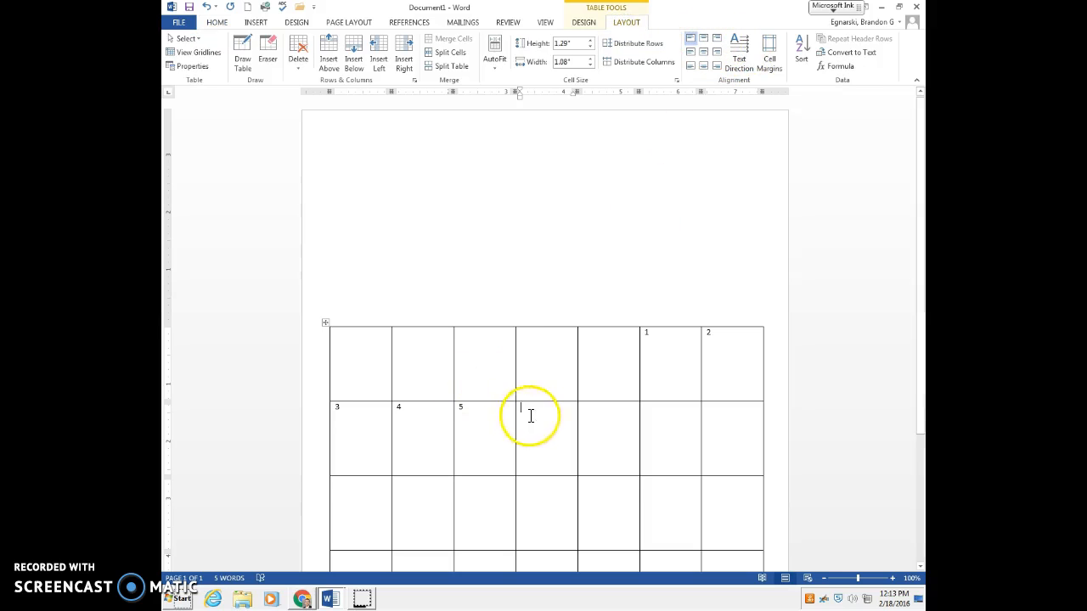
left_click_drag(529, 415, 585, 334)
left_click(357, 342)
left_click_drag(357, 342, 722, 444)
left_click(706, 38)
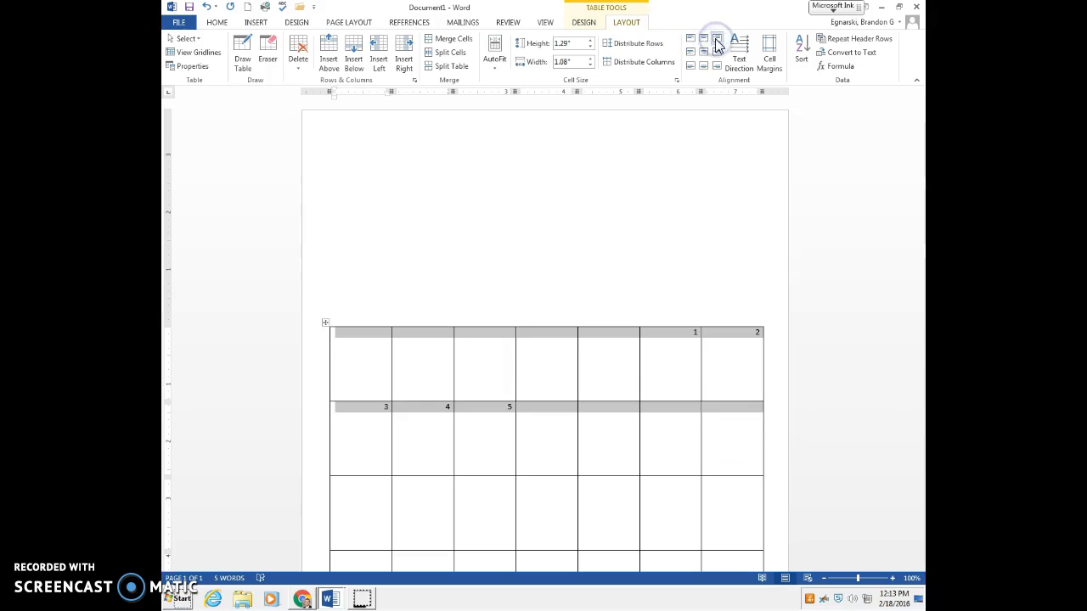
left_click(718, 65)
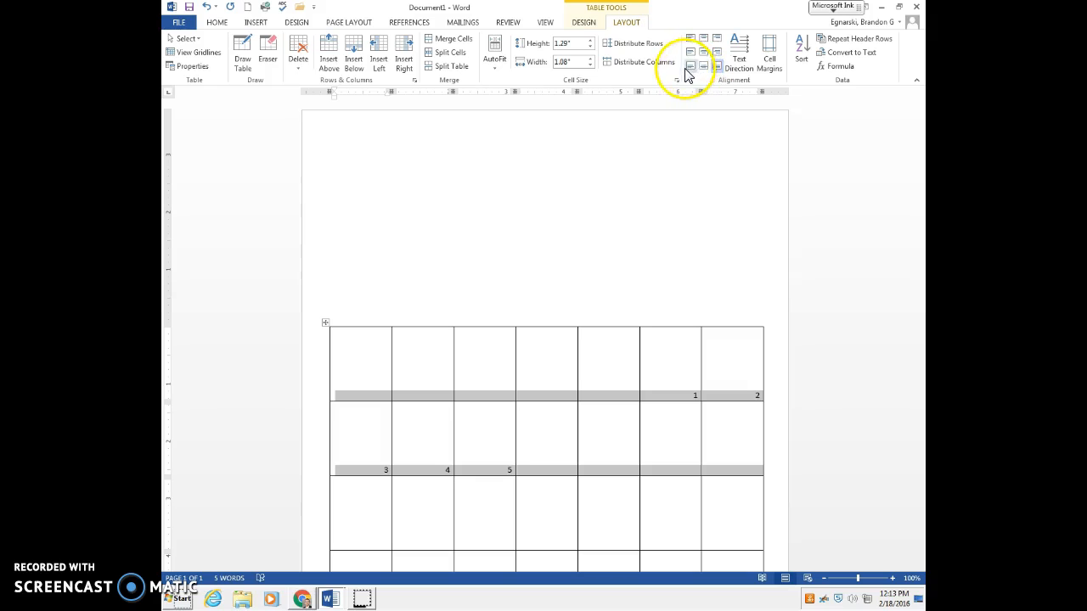
left_click(701, 53)
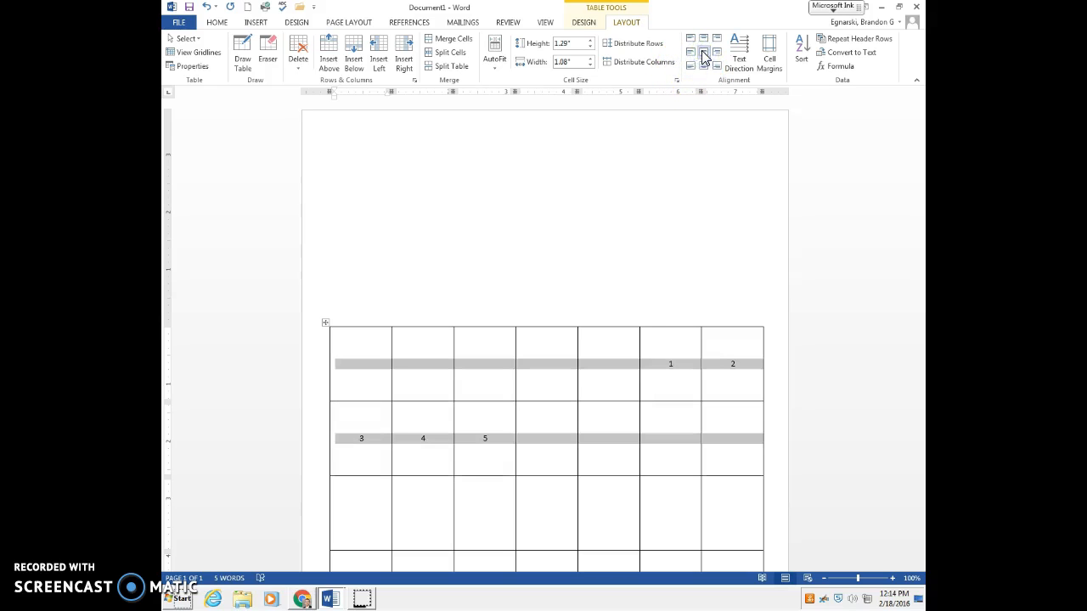
left_click(690, 39)
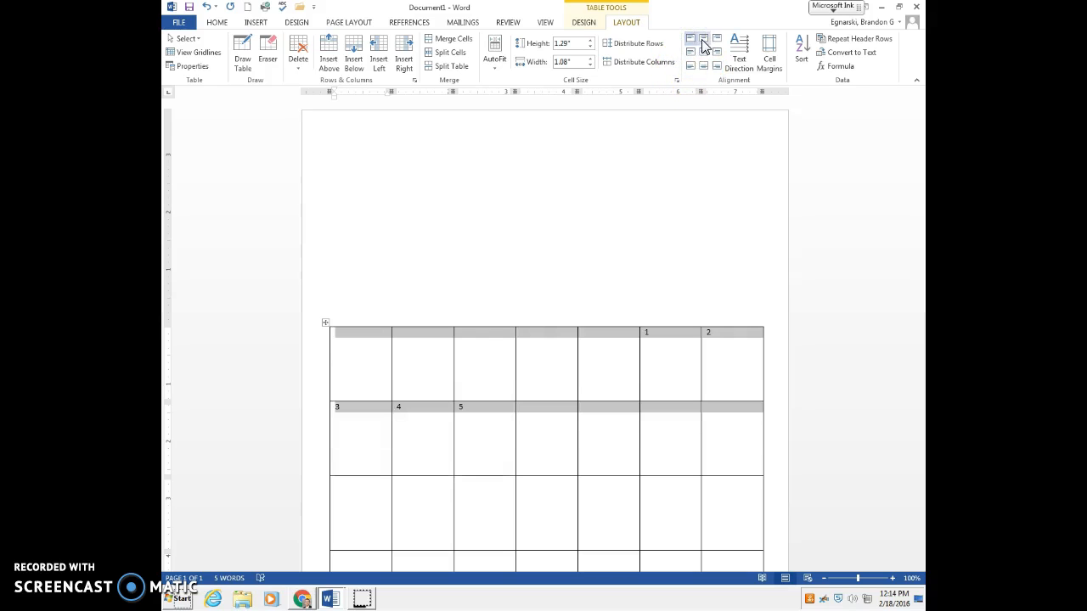
left_click(546, 411)
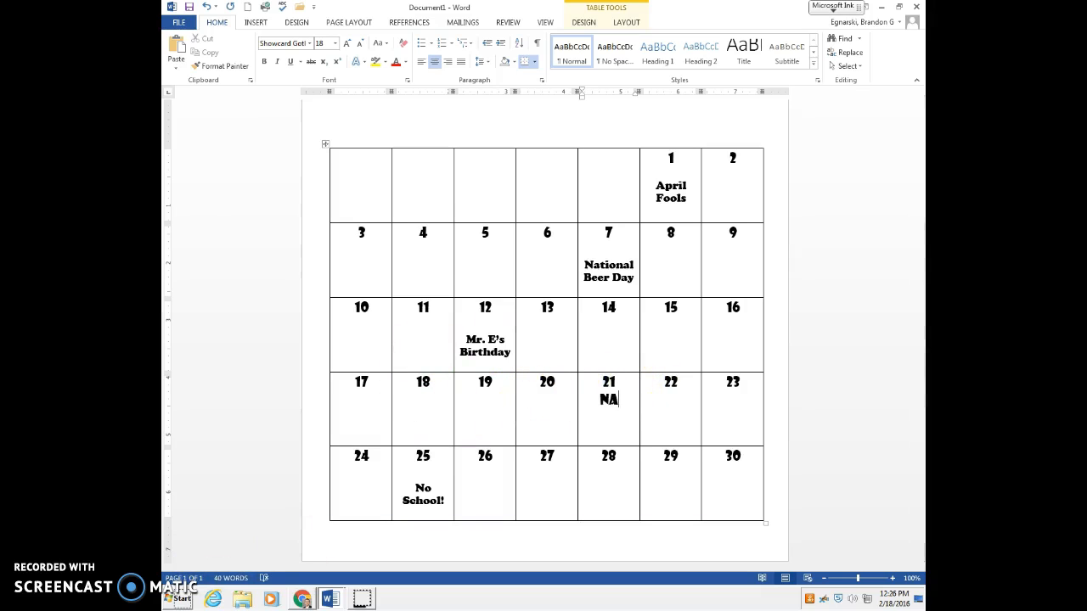
Step: Enter "NATIONAL HIGH FIVE DAY" under the number 21 in the calendar
type("NAL")
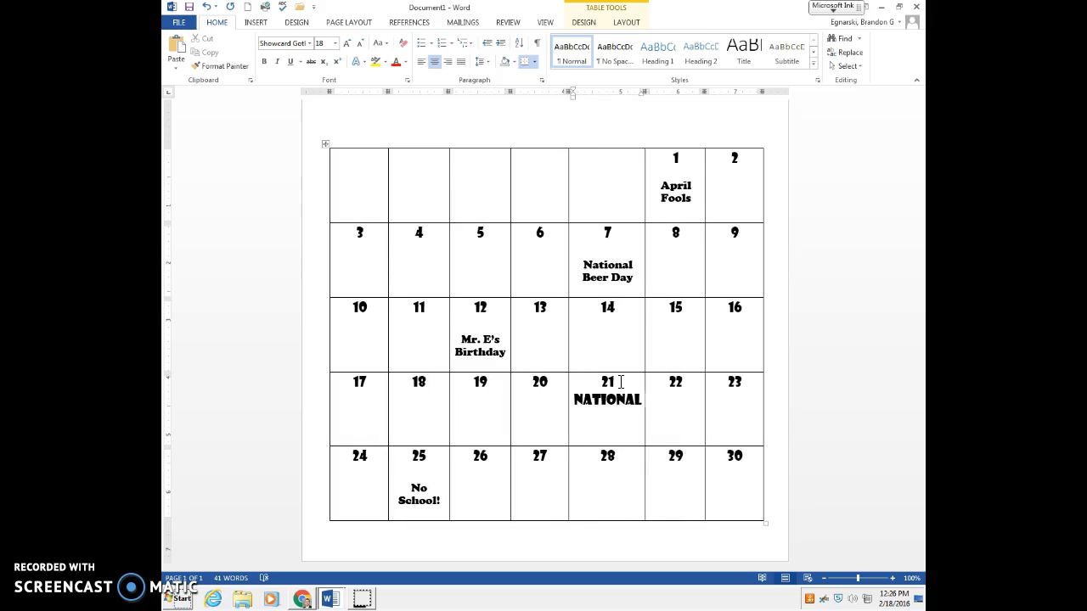
type(" HIGH FIVE DAY")
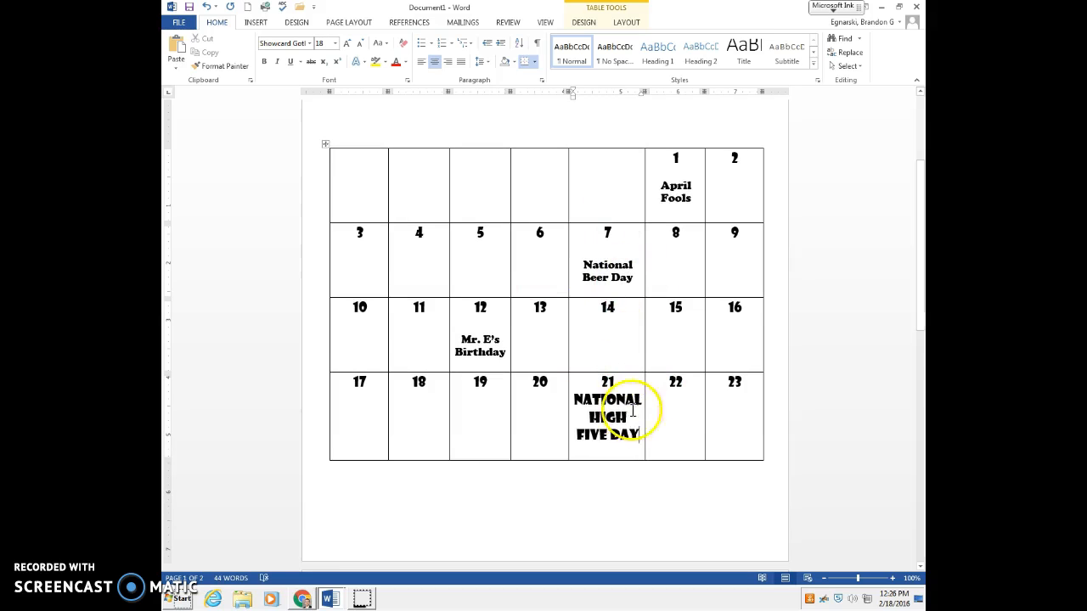
Step: Copy the formatting of the birthday text on the 12th onto the National High Five Day text with Format Painter
left_click(480, 354)
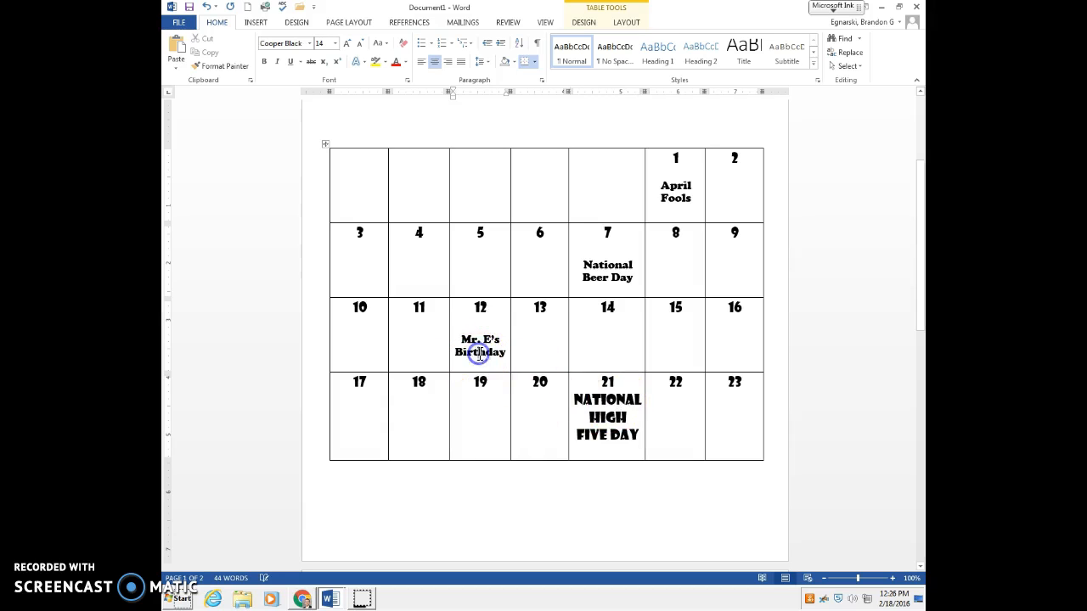
left_click(225, 68)
left_click_drag(569, 399, 639, 447)
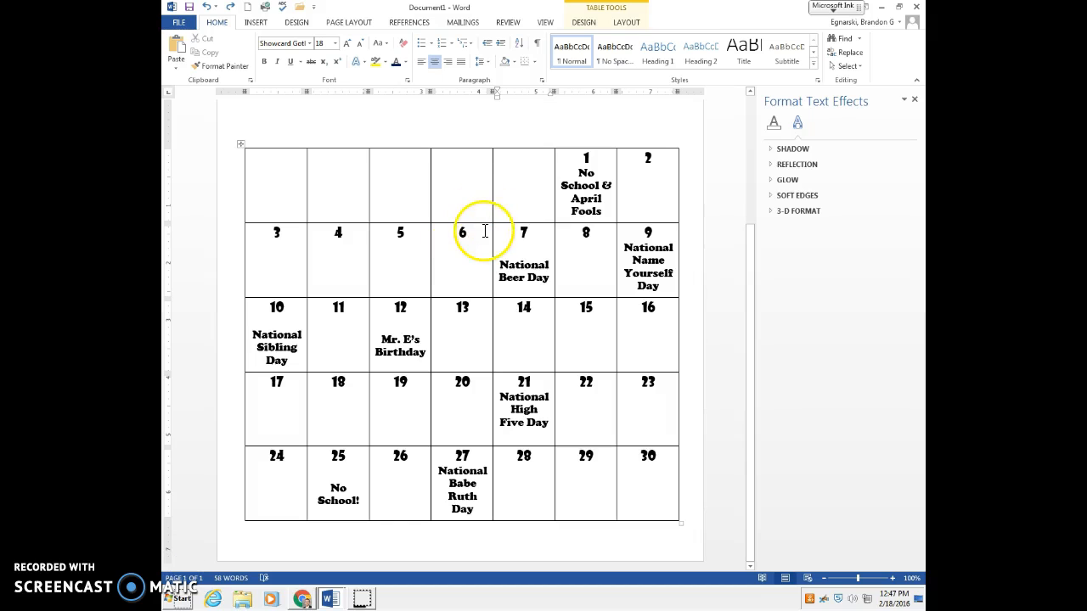
Step: Insert a new row above the calendar's first week and shrink its height to a single line of text
right_click(519, 186)
mouse_move(554, 313)
left_click(663, 339)
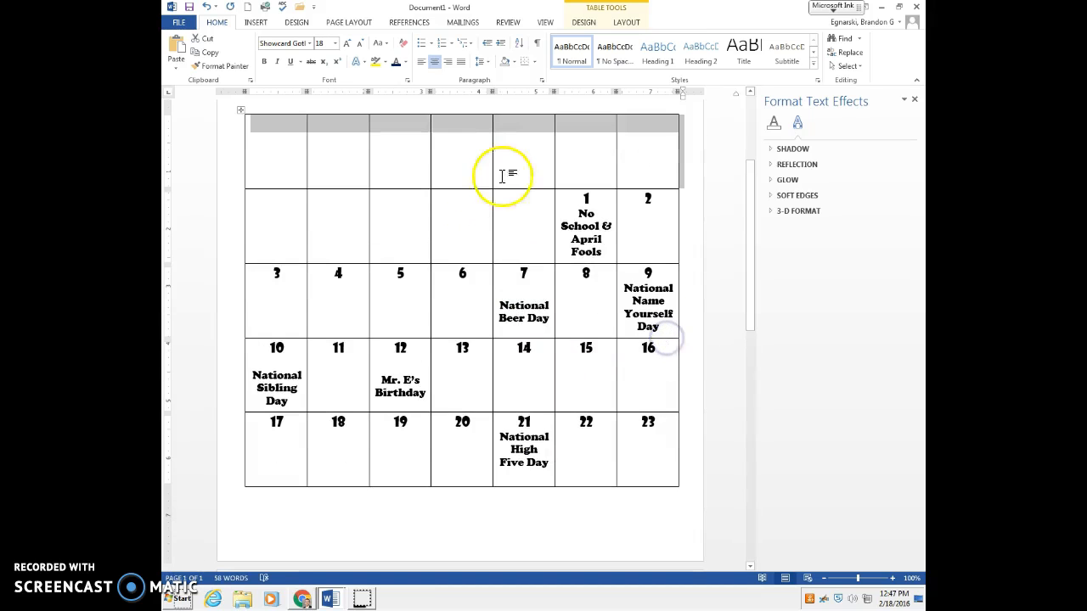
left_click_drag(454, 189, 446, 131)
Step: Fill the new header row with the weekday names SUN, MON, TUES, WED, THURS, FRI and SAT
left_click(285, 156)
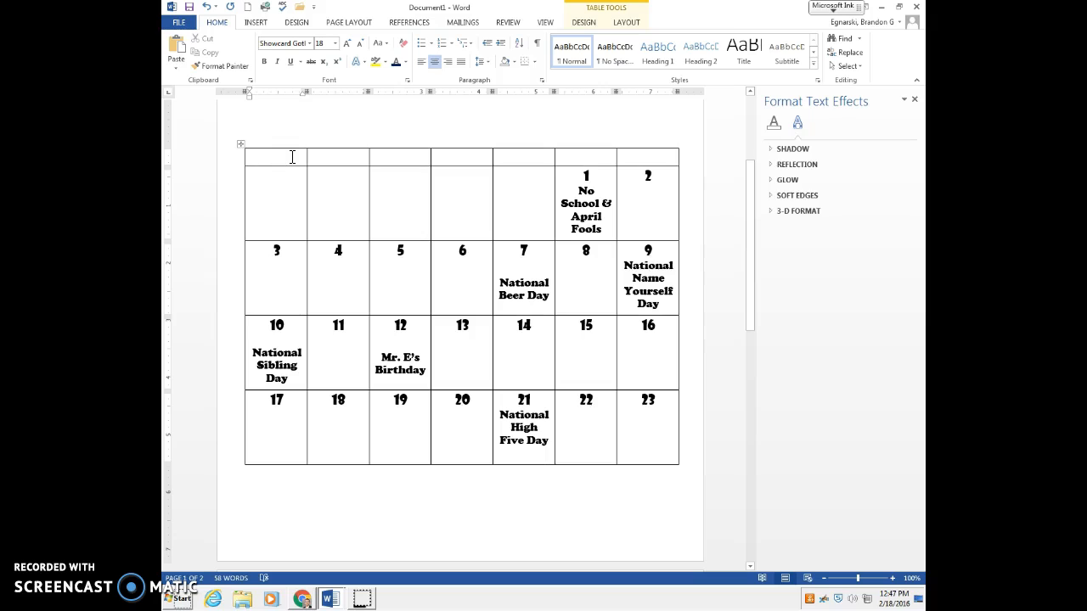
type("MOND")
key("BackSpace")
type("T")
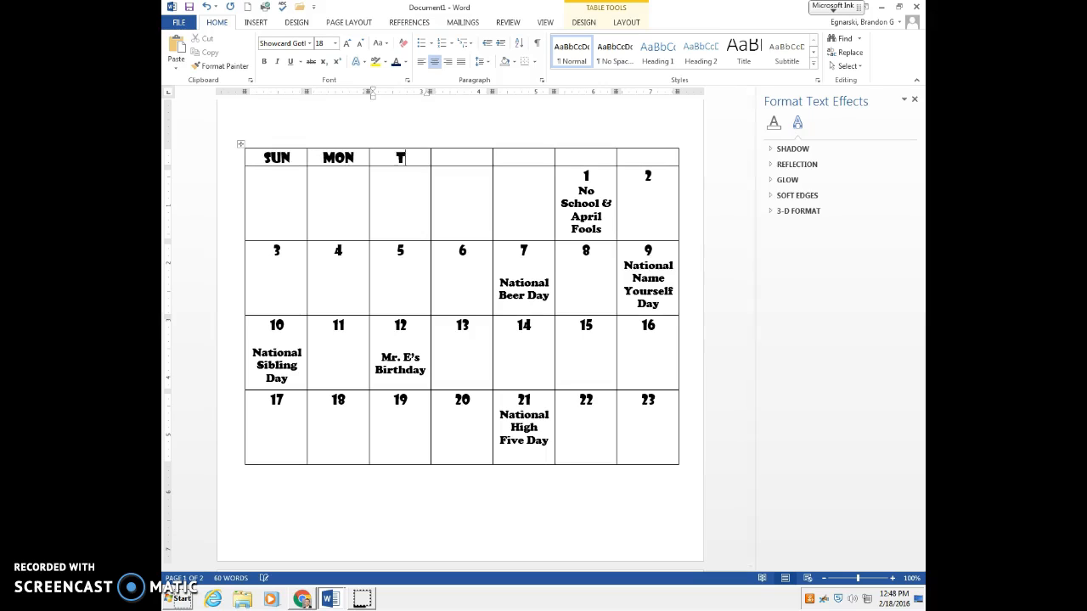
type("UES")
key("Tab")
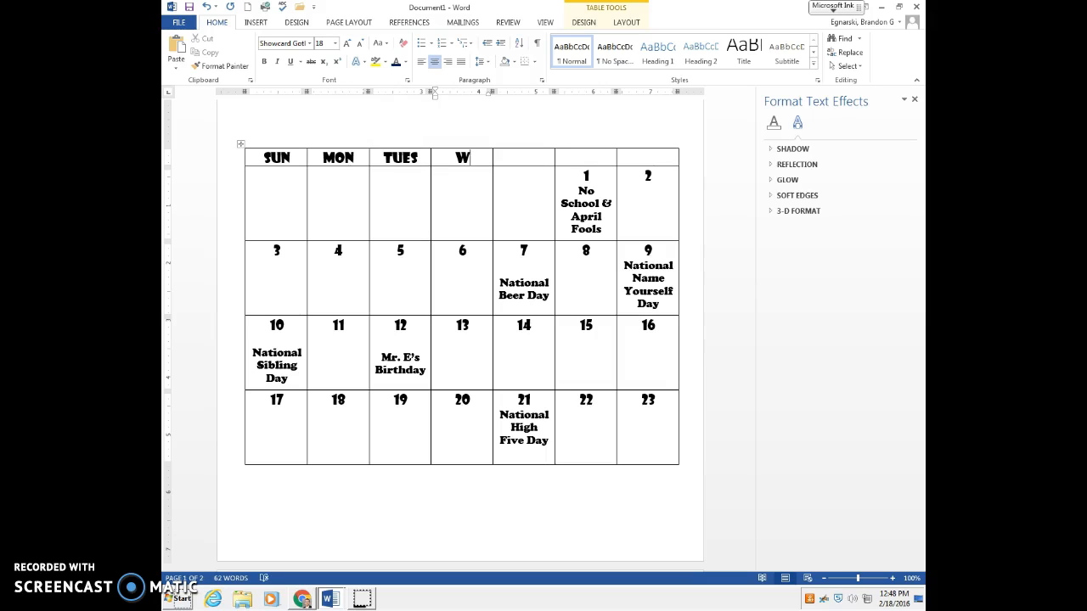
type("THURS")
key("Tab")
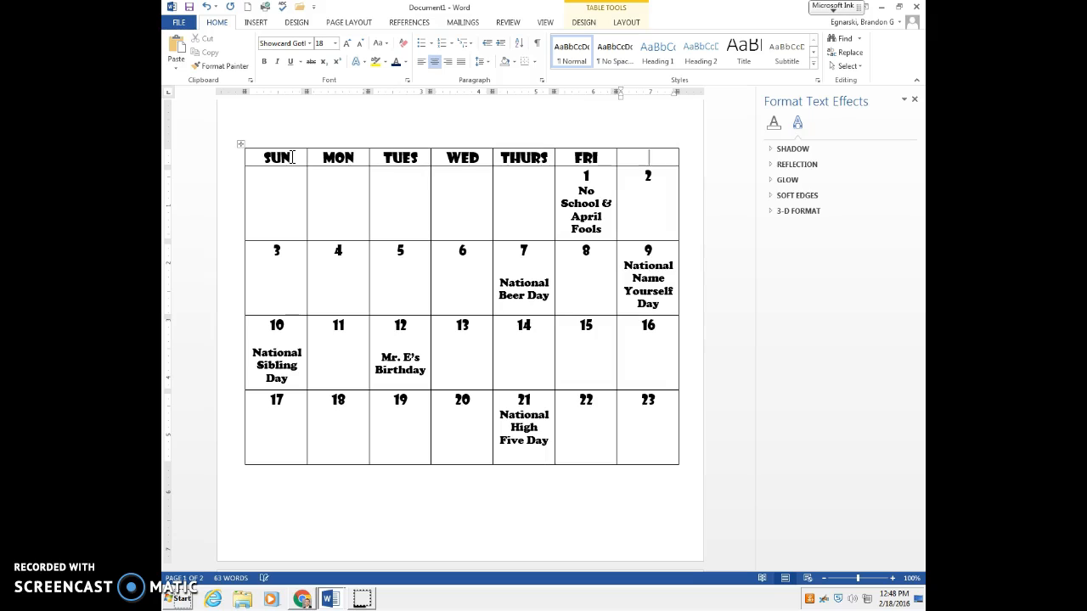
key("BackSpace")
Step: Merge the five blank cells before the 1st, from Sunday to Thursday, into one cell
left_click(497, 194)
left_click_drag(503, 197, 286, 187)
right_click(273, 187)
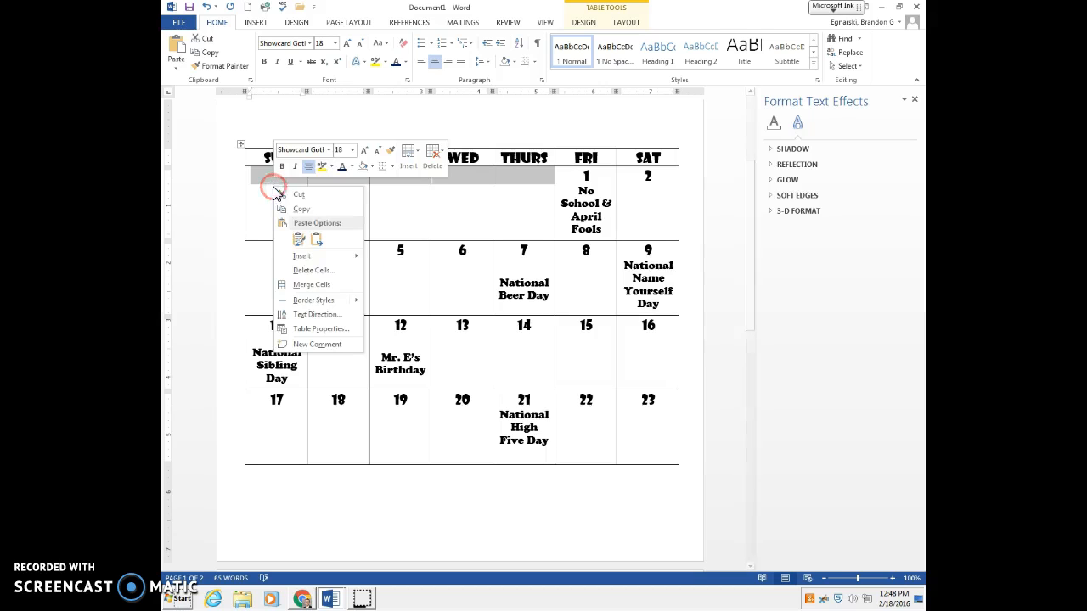
left_click(334, 280)
Step: Enter "GO BREWERS" in the merged cell and centre it both horizontally and vertically
left_click(391, 184)
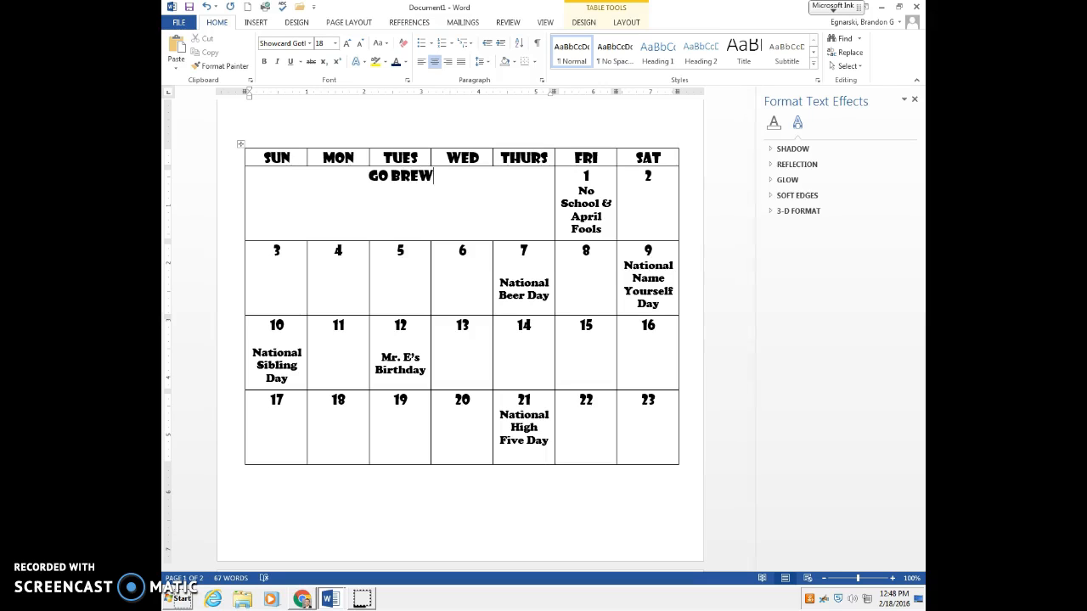
left_click_drag(452, 176, 324, 180)
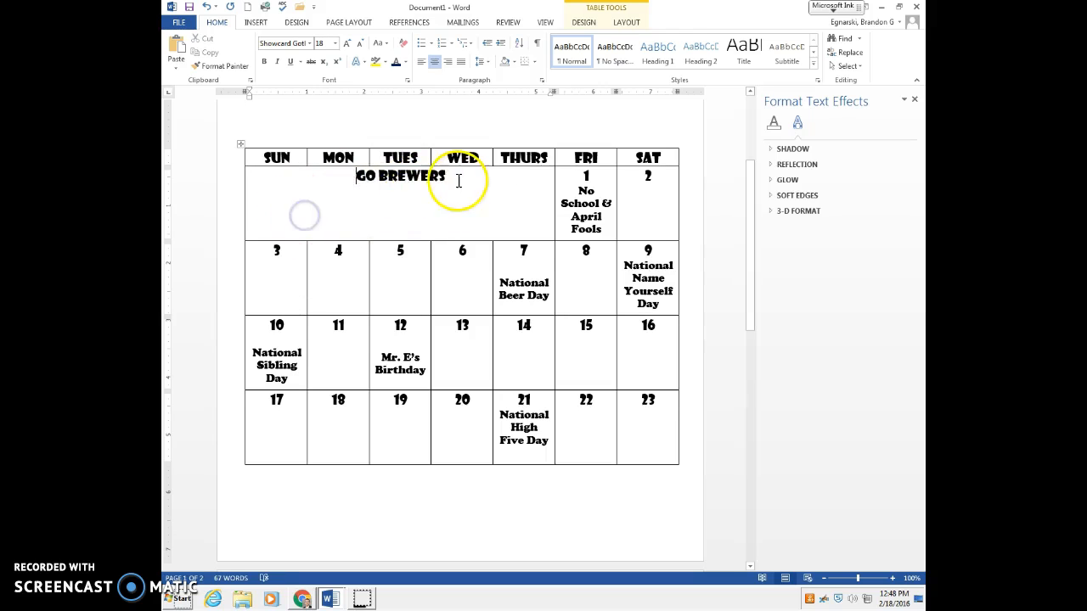
left_click(584, 23)
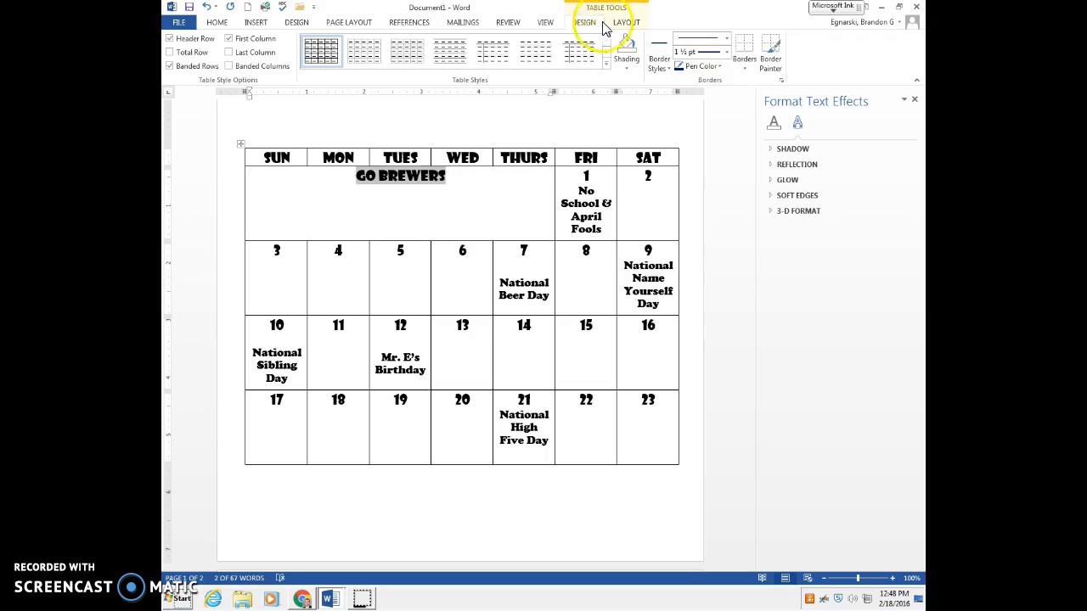
left_click(625, 22)
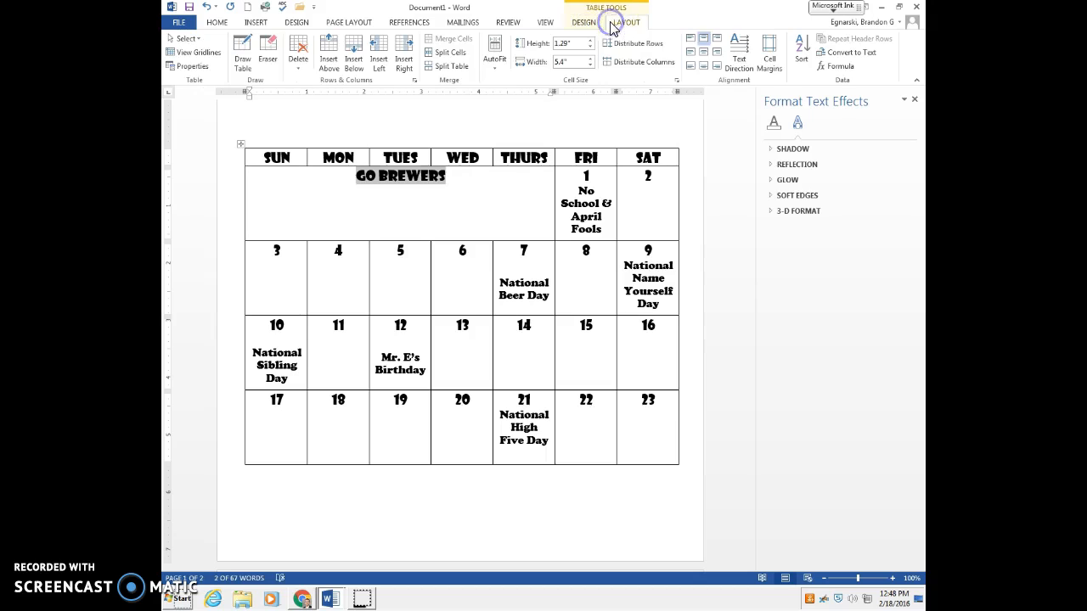
left_click(703, 52)
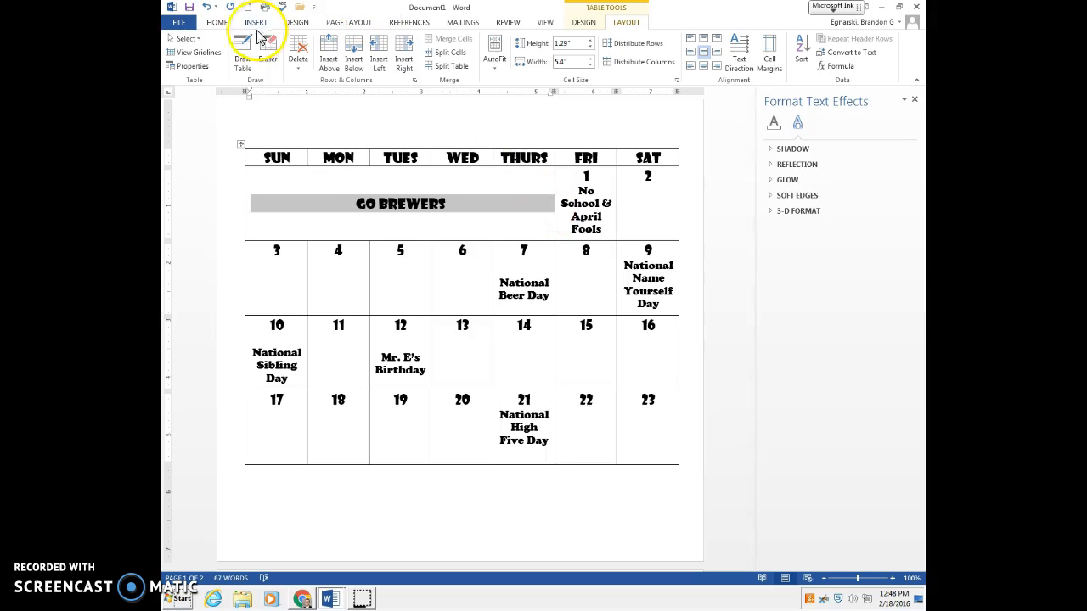
Step: Enlarge the GO BREWERS text to 48 pt
left_click(219, 22)
left_click(348, 42)
left_click(348, 43)
left_click(348, 43)
left_click(348, 42)
left_click(348, 42)
left_click(350, 42)
left_click(357, 45)
Step: Change the font colour of all the text in the document to the standard dark blue
left_click(405, 62)
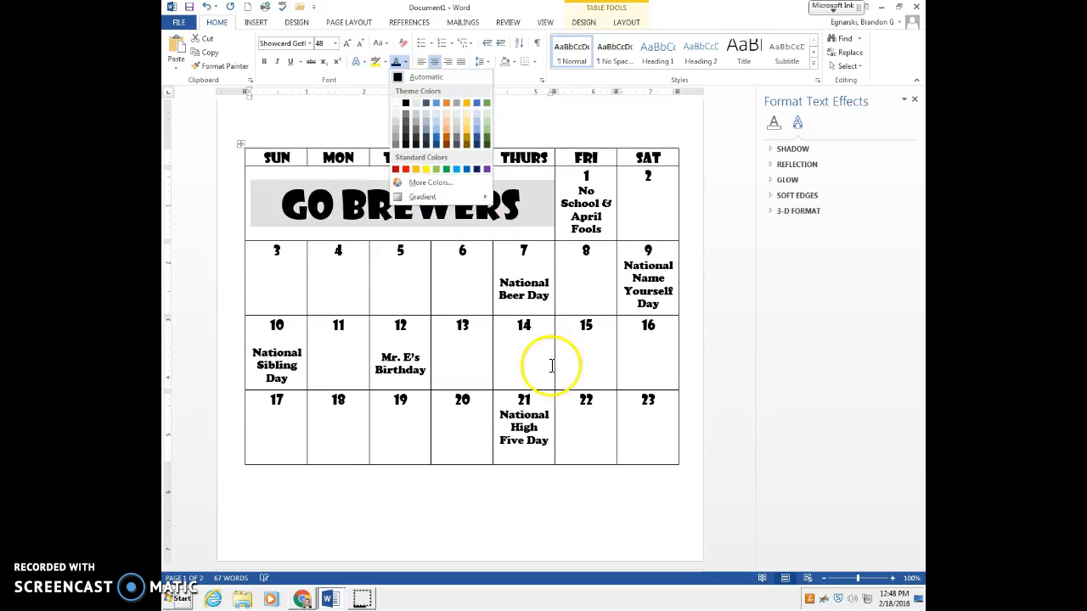
left_click(569, 399)
key("ctrl+a")
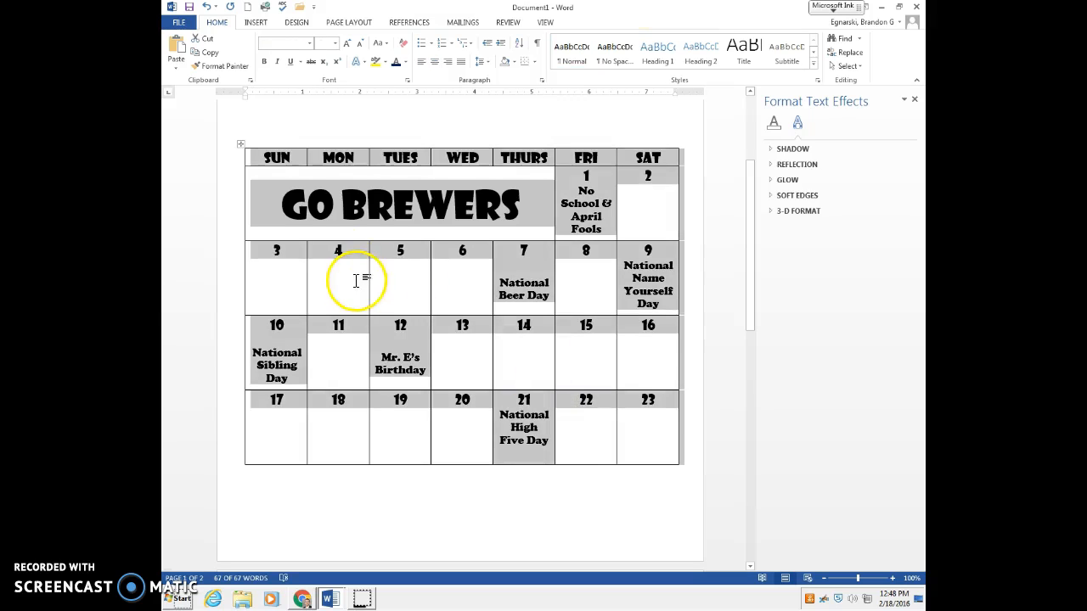
left_click(403, 67)
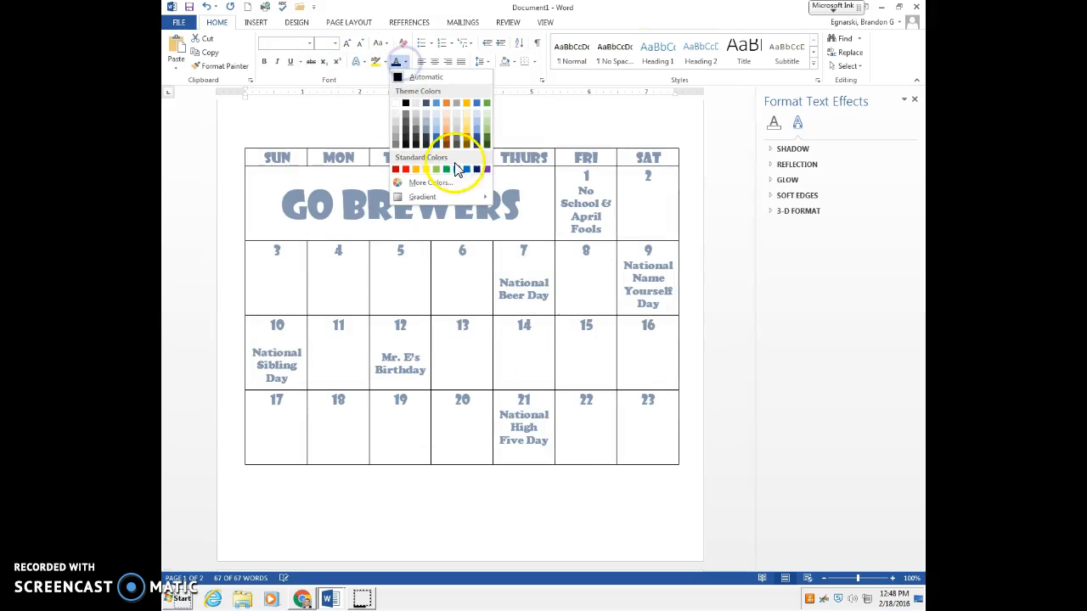
left_click(474, 173)
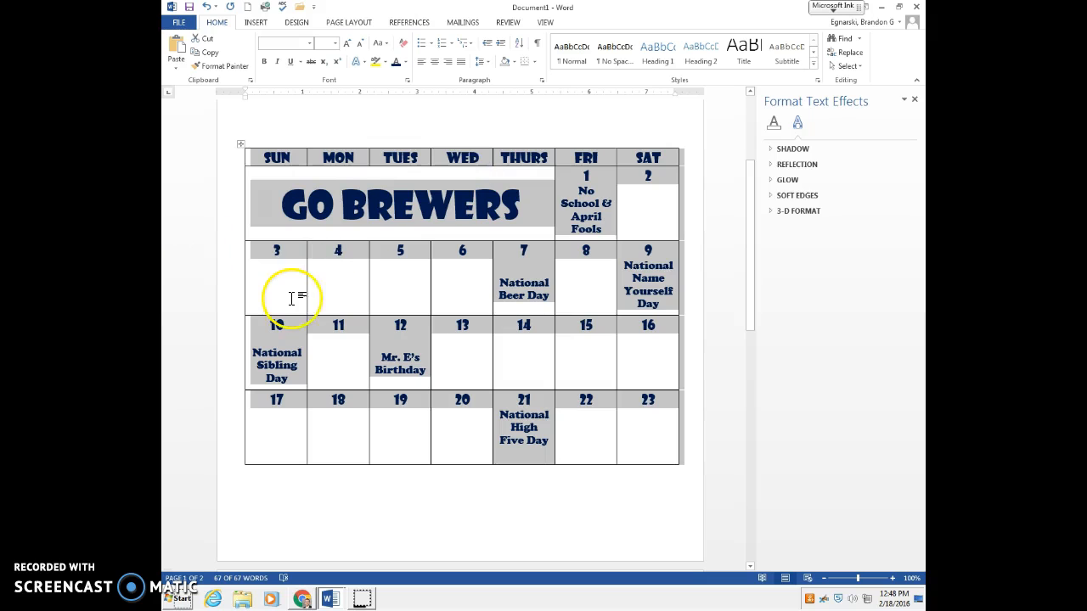
left_click(394, 204)
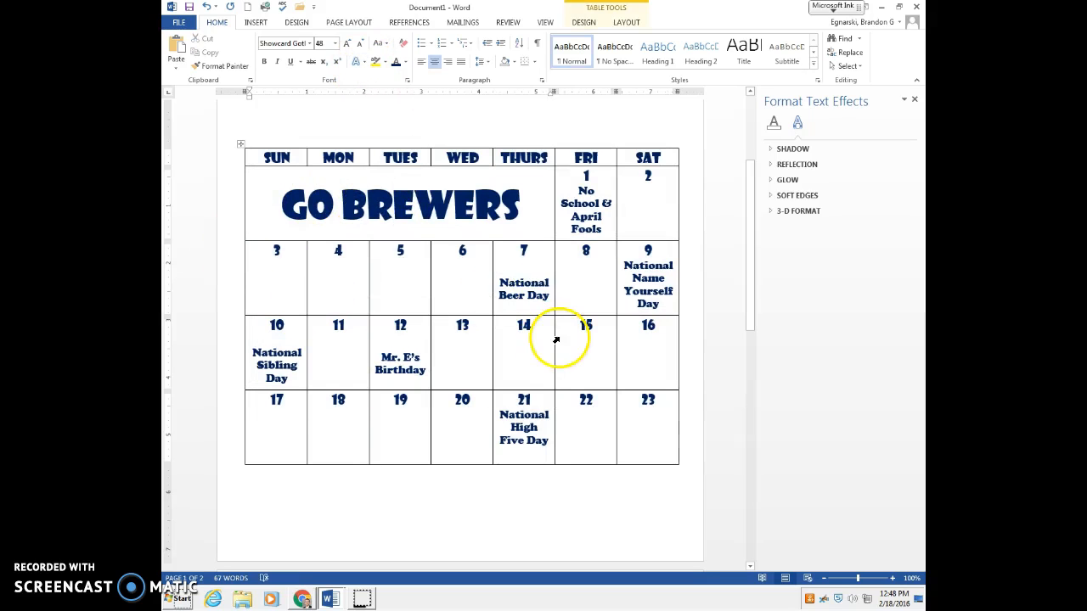
Step: Choose the All border setting for the calendar table from the weekday headers through the week of the 17th to 23rd
left_click_drag(655, 437, 243, 153)
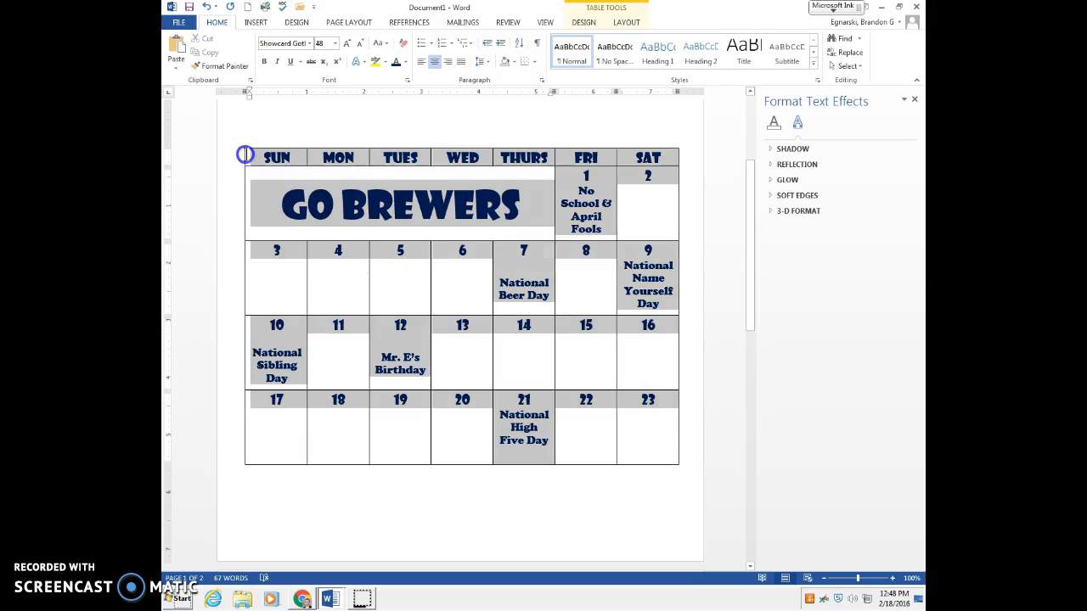
left_click(554, 355)
right_click(554, 356)
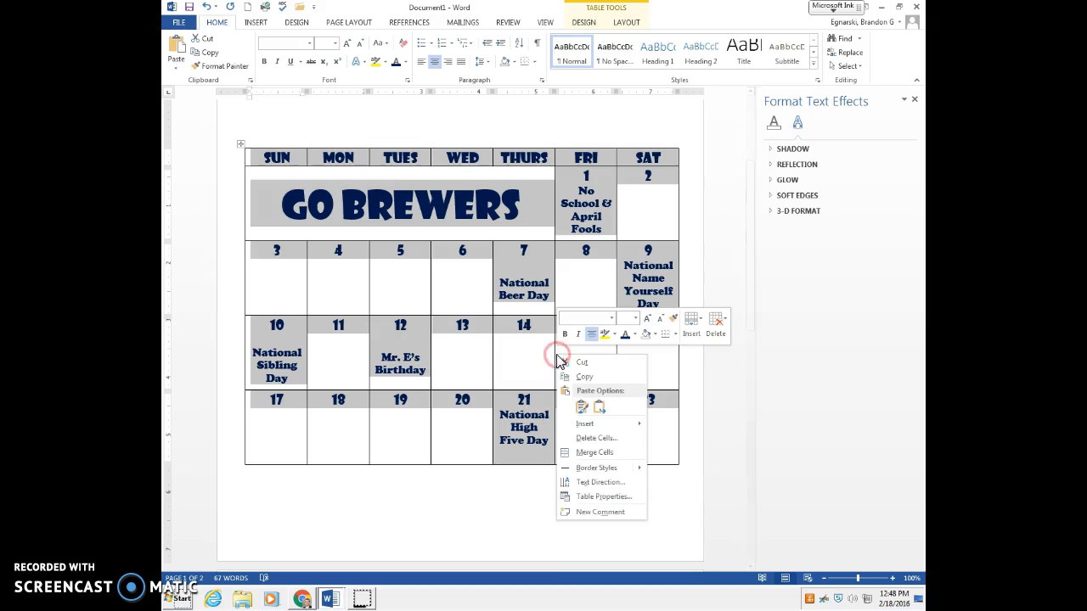
left_click(606, 497)
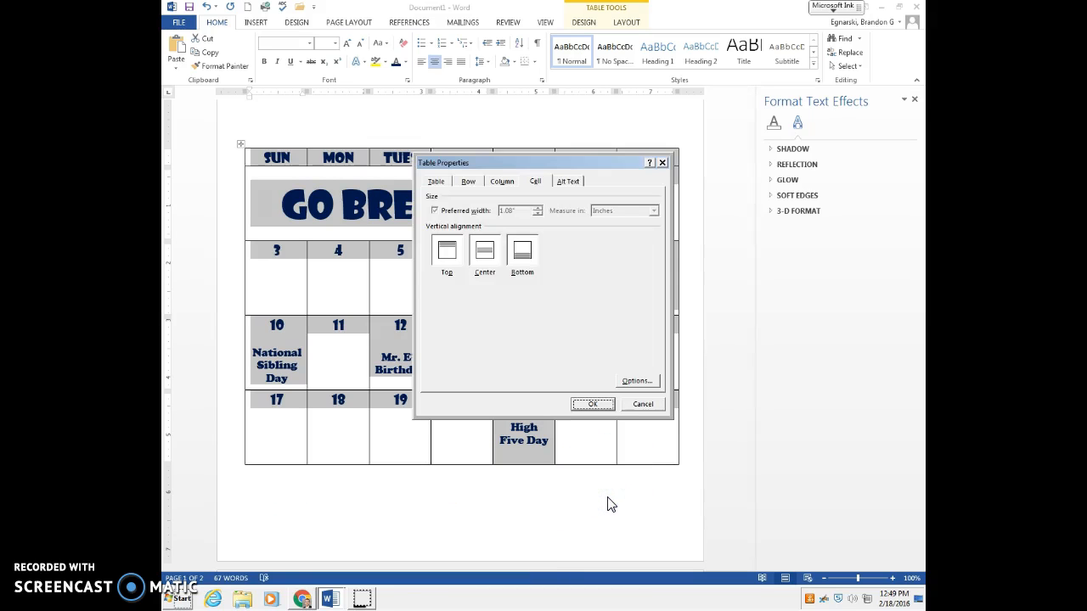
left_click(437, 181)
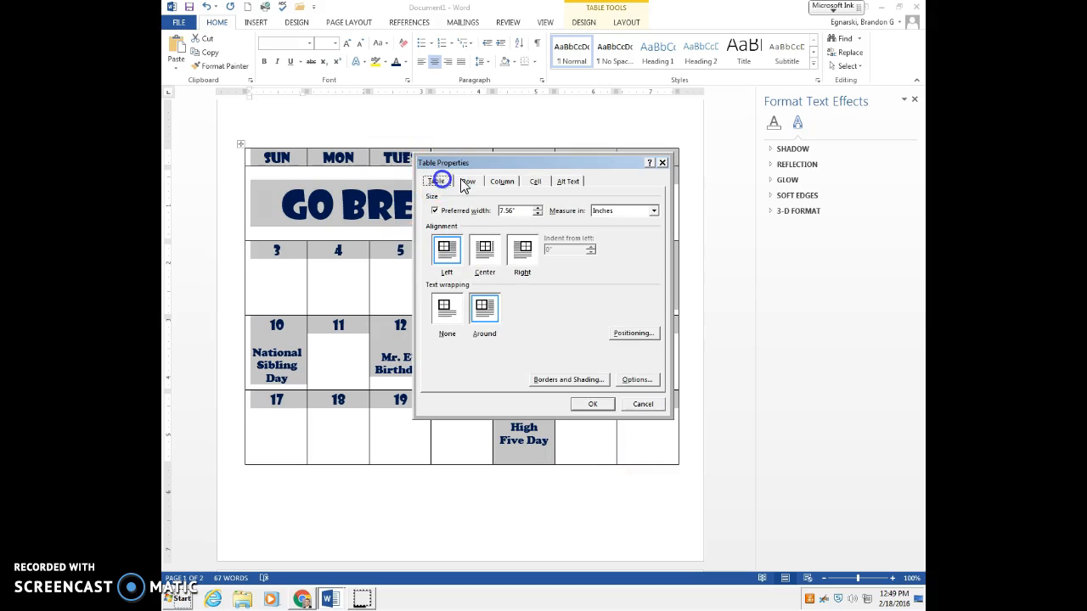
left_click(557, 382)
left_click(411, 270)
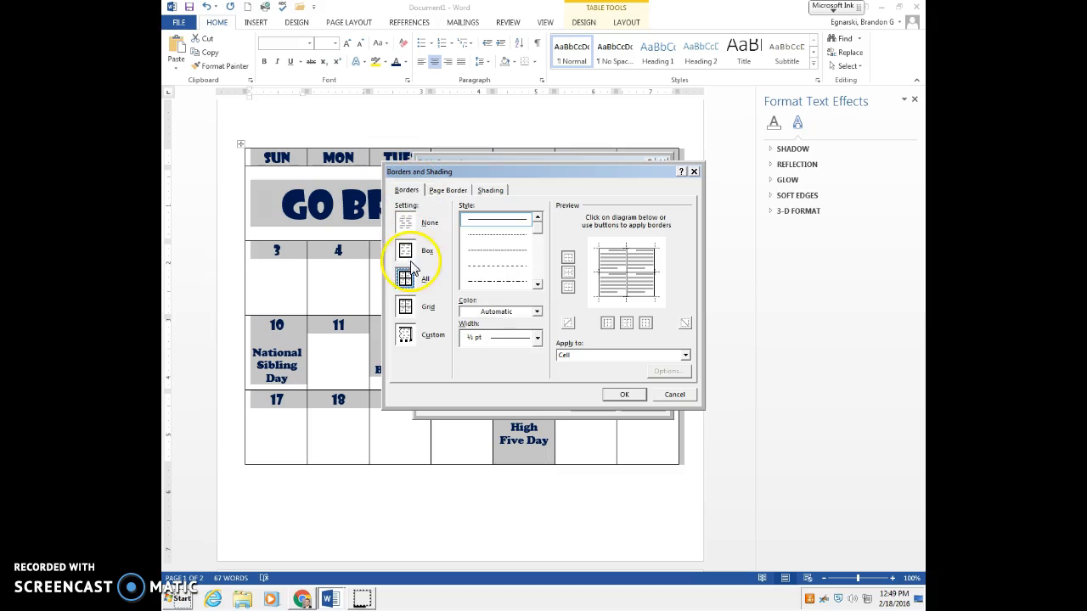
Step: Apply 1 ½ pt standard dark blue border lines to the selected calendar rows
left_click(536, 337)
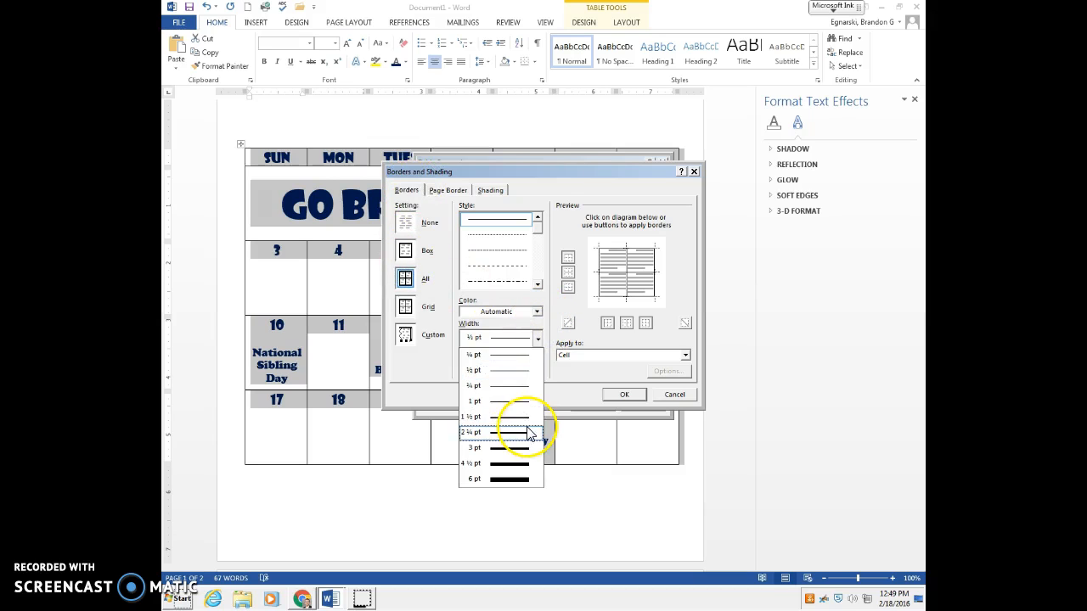
left_click(529, 433)
left_click(537, 313)
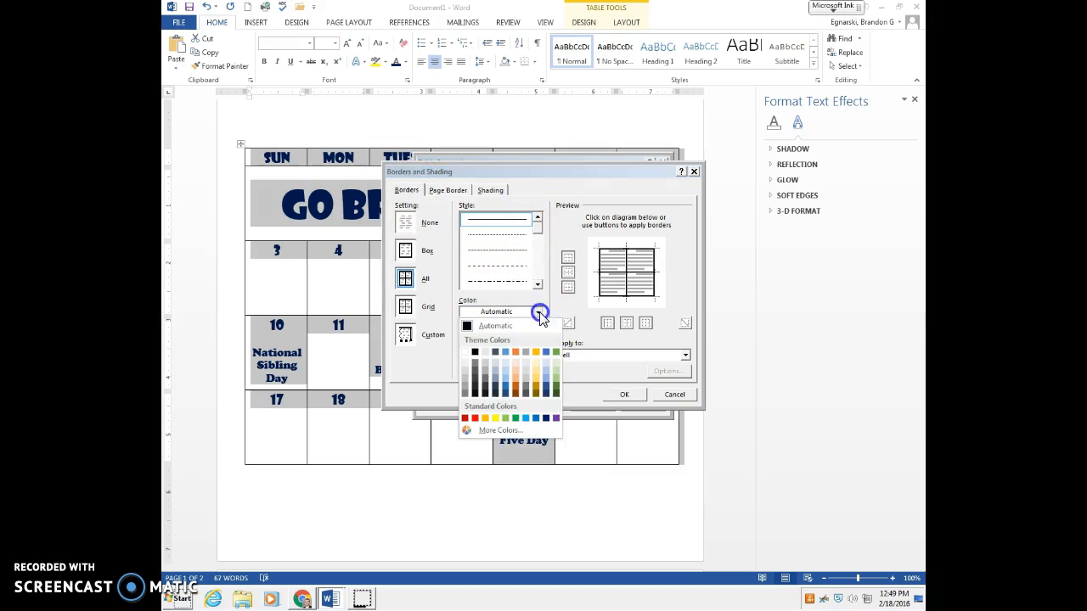
left_click(546, 417)
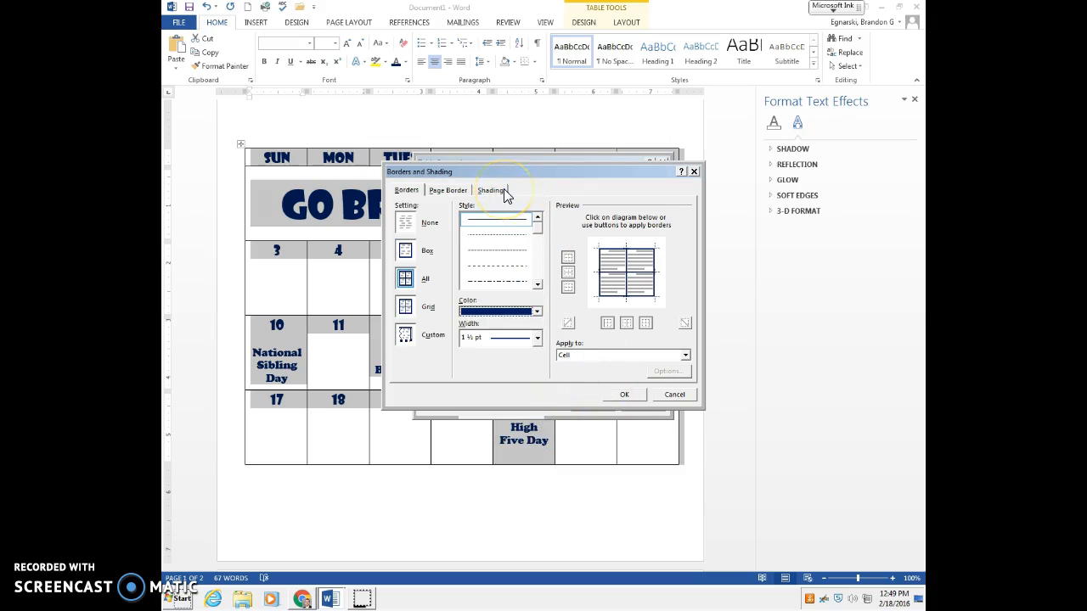
left_click(631, 394)
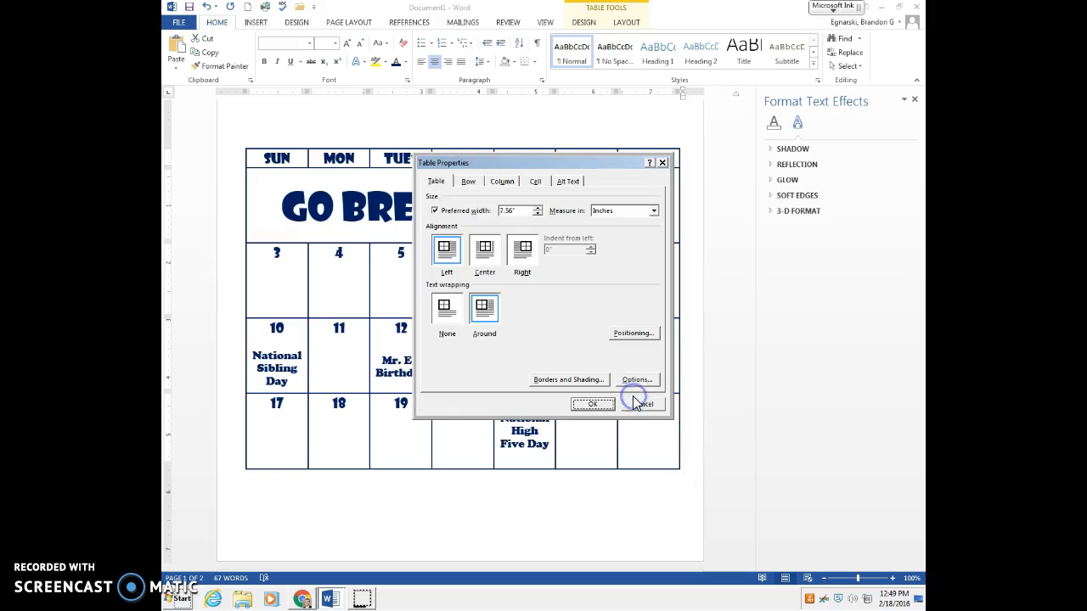
left_click(595, 403)
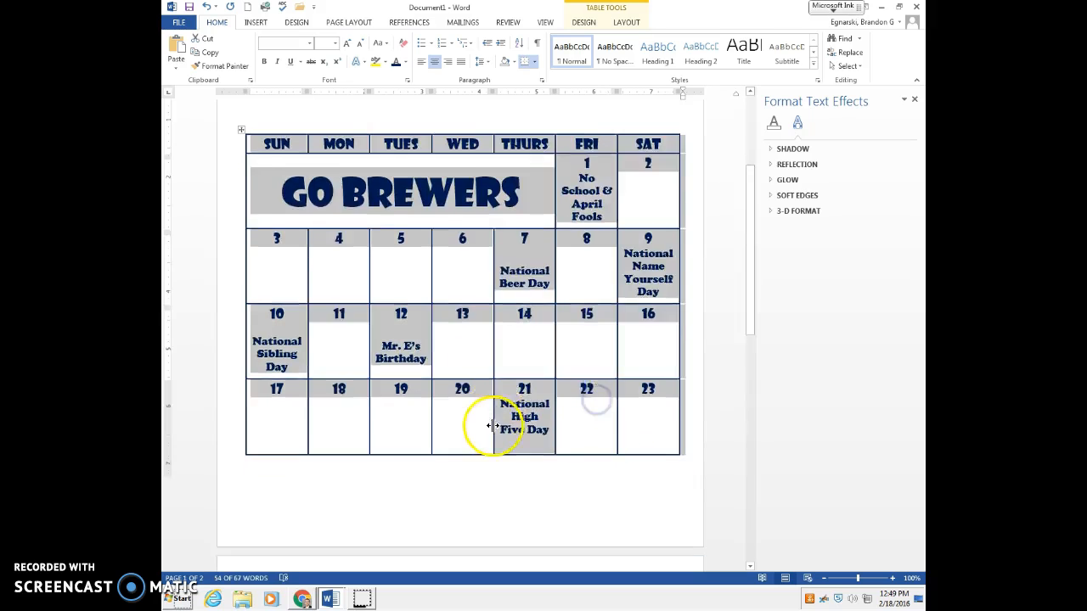
Step: Reposition the whole calendar table so that all its weeks fit on a single page
scroll(493, 424, "down", 4)
scroll(563, 368, "up", 5)
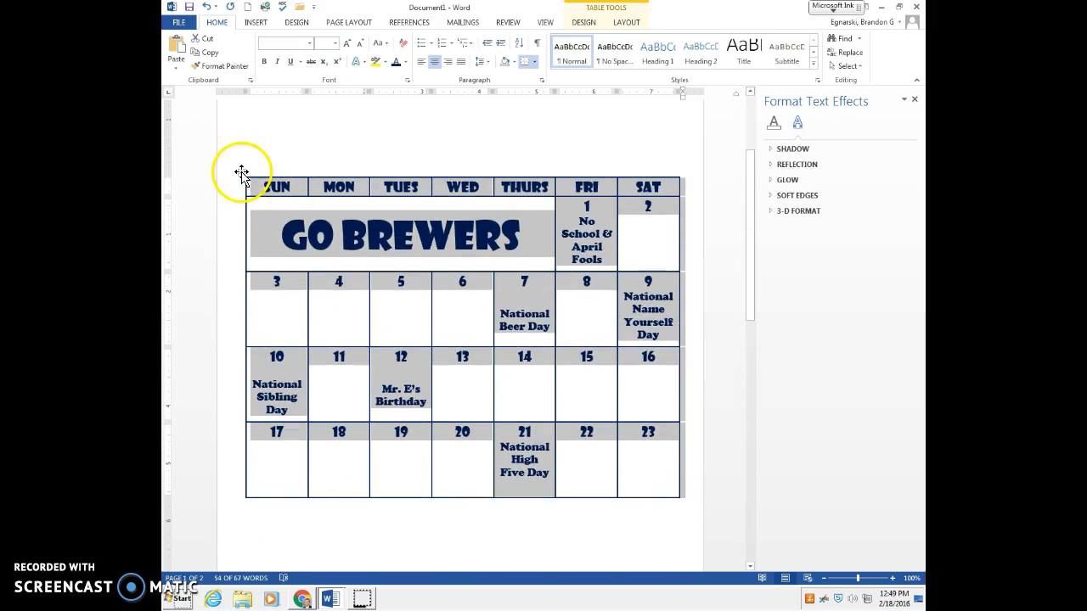
left_click(241, 166)
left_click(243, 163)
left_click_drag(241, 174, 240, 152)
scroll(411, 314, "up", 1)
scroll(620, 503, "down", 2)
Step: Open the table properties for the last week's row, 24 to 30
left_click_drag(663, 481, 241, 459)
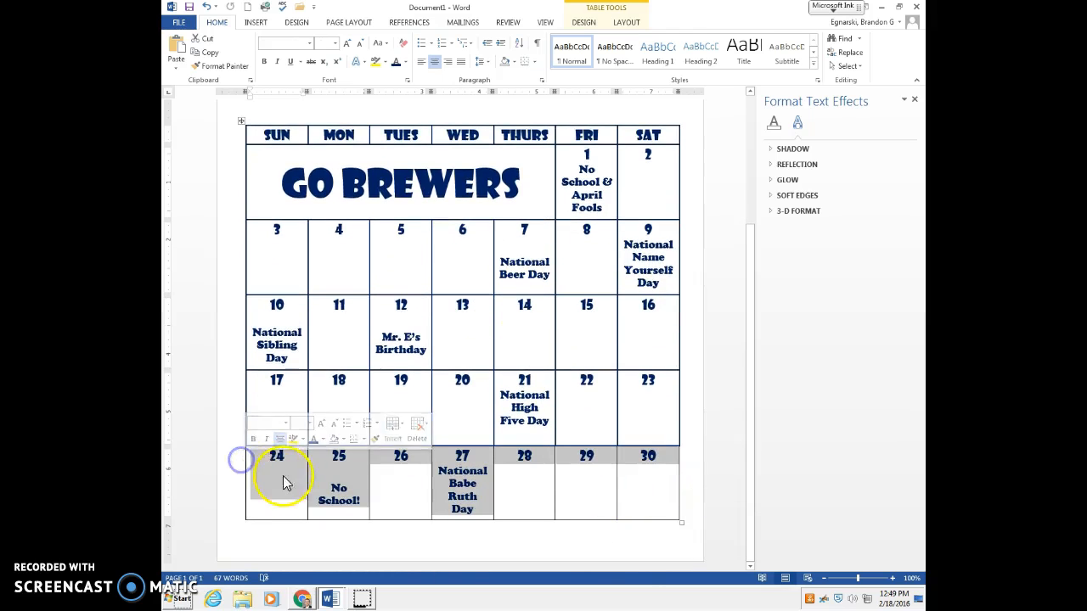
right_click(292, 470)
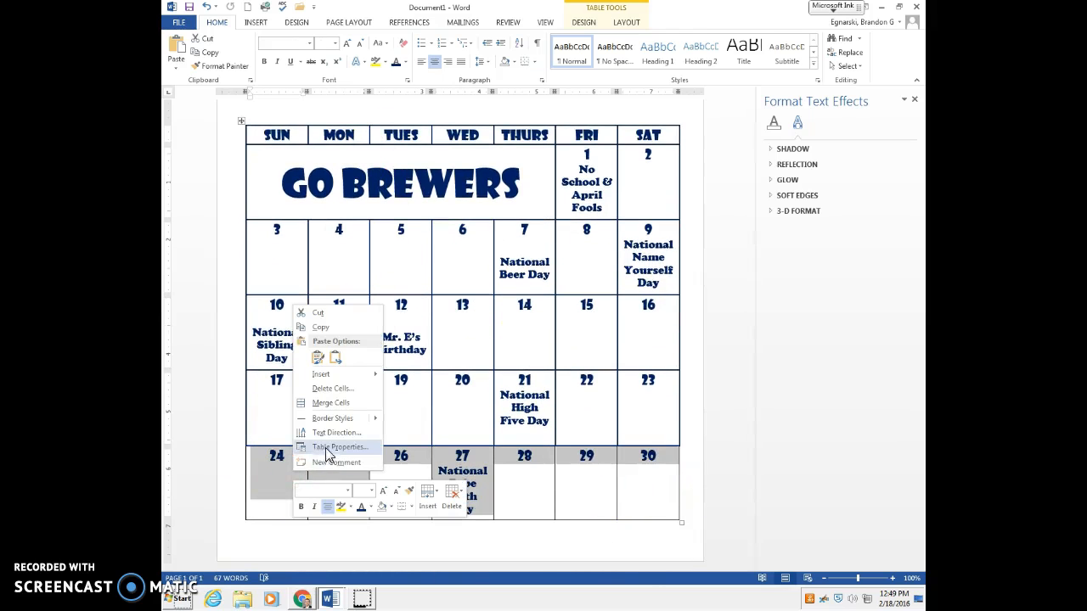
left_click(328, 447)
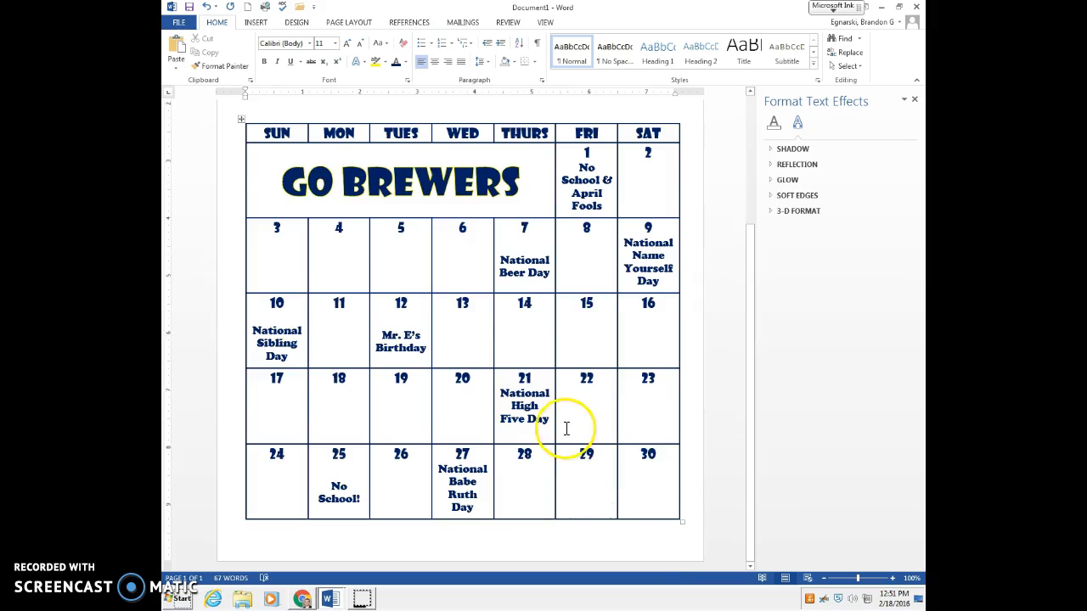
Step: Draw a rectangle covering almost the entire page, about 10.48" high and 8.06" wide
scroll(566, 433, "up", 1)
scroll(286, 199, "up", 2)
left_click(288, 200)
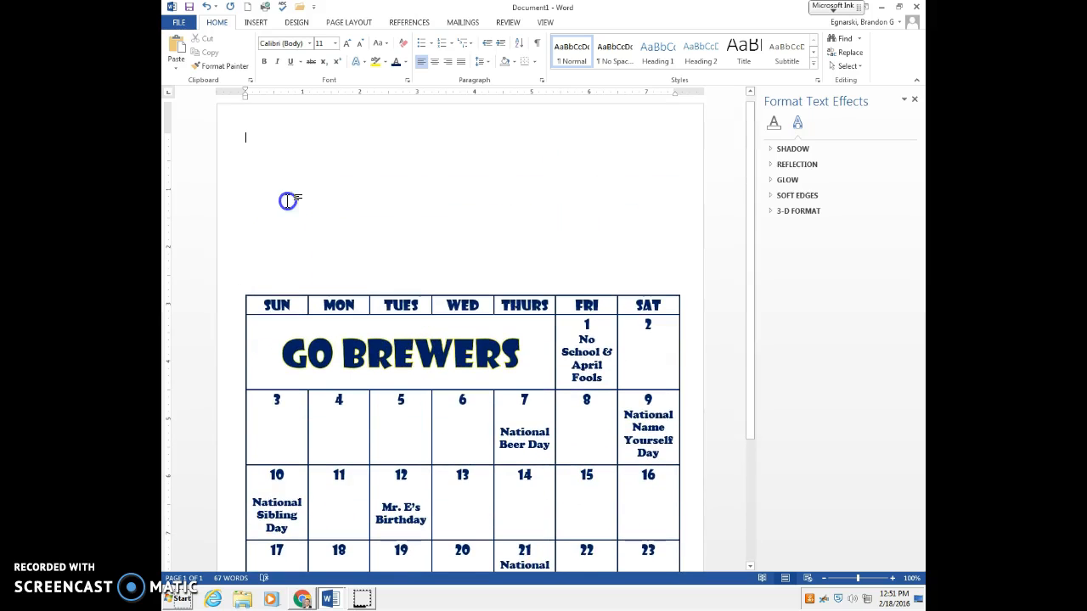
left_click(255, 23)
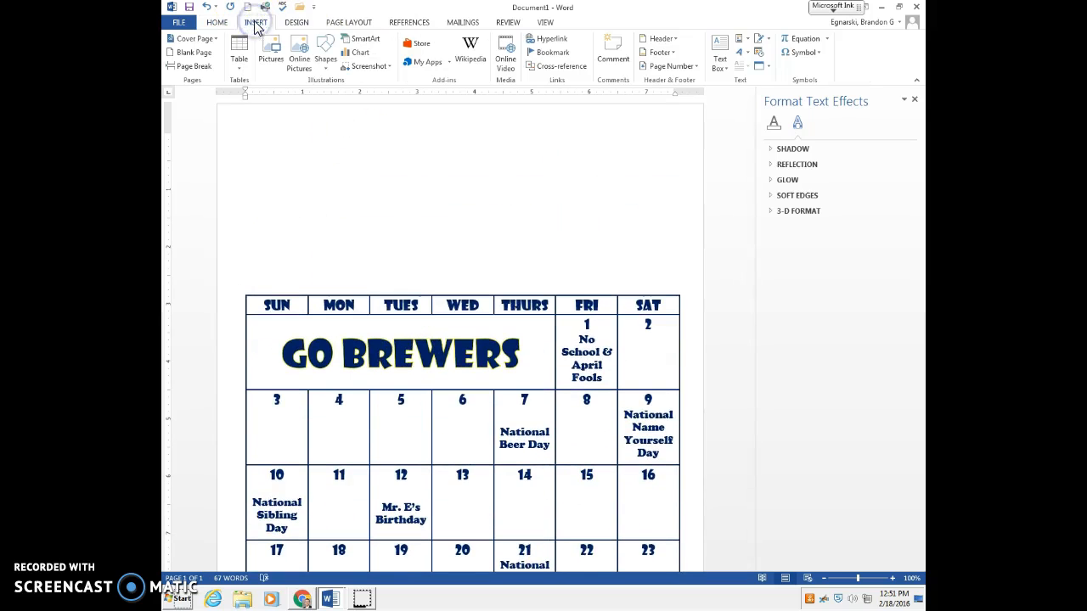
left_click(325, 53)
left_click(358, 91)
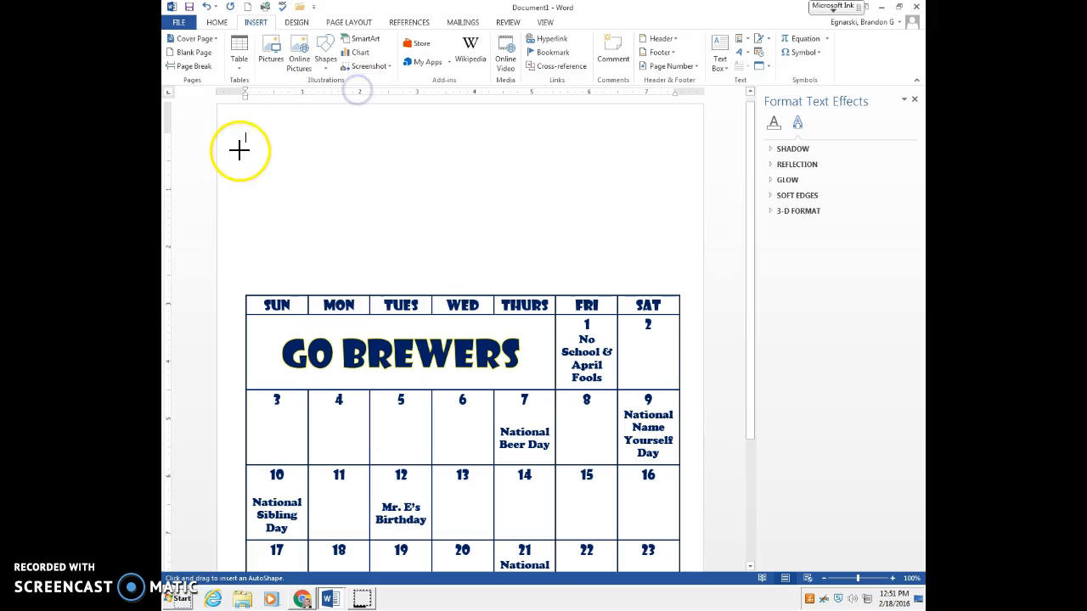
mouse_move(229, 117)
left_mouse_down()
mouse_move(436, 478)
mouse_move(661, 562)
mouse_move(697, 592)
mouse_move(711, 570)
mouse_move(684, 556)
mouse_move(690, 546)
left_mouse_up()
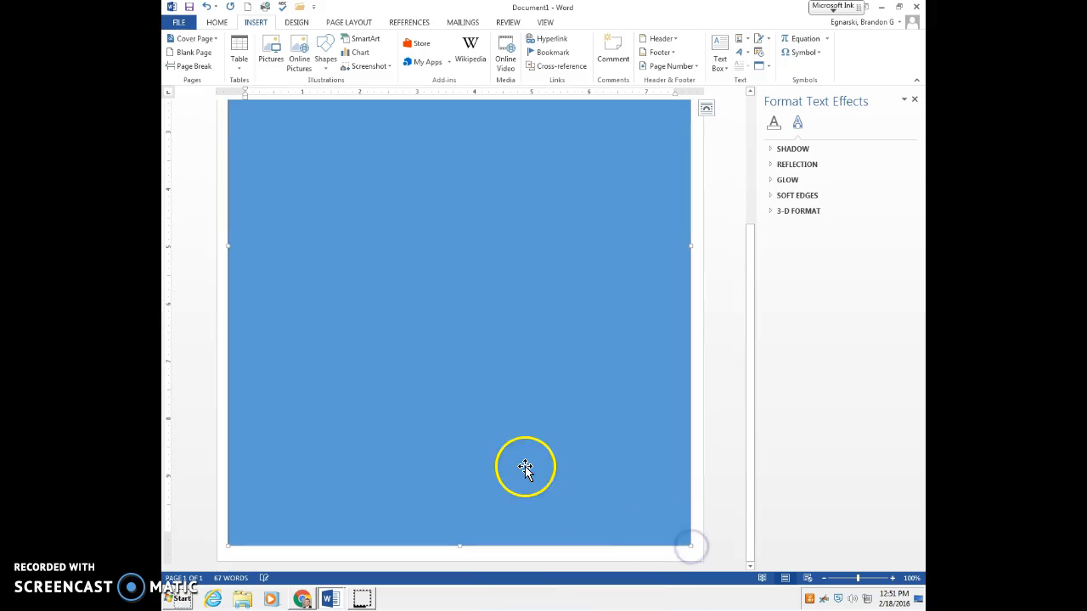
Step: Set the rectangle's text wrapping to Behind Text
right_click(513, 263)
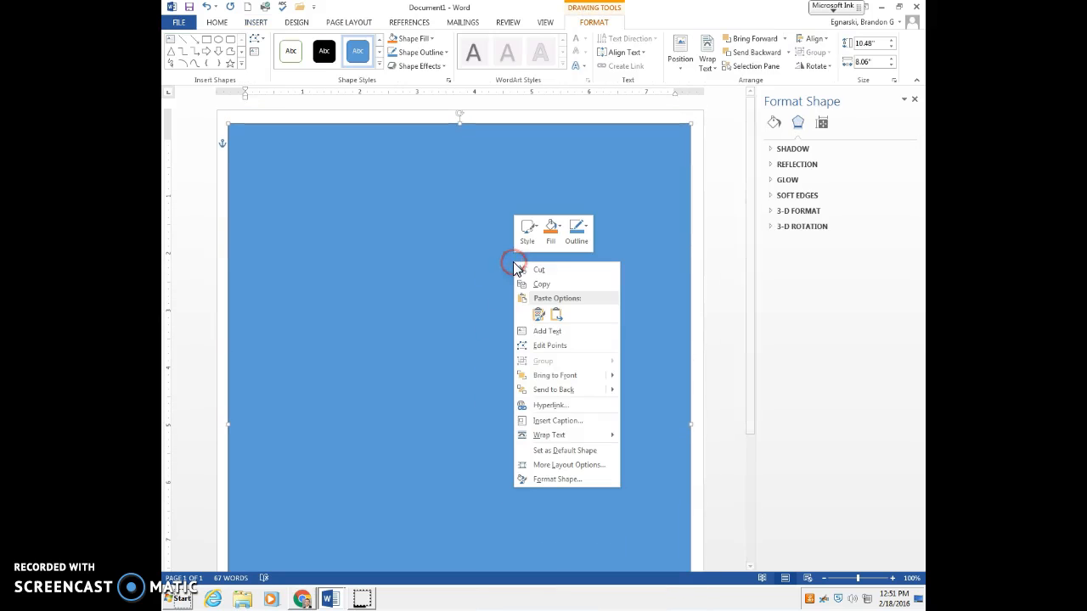
mouse_move(552, 435)
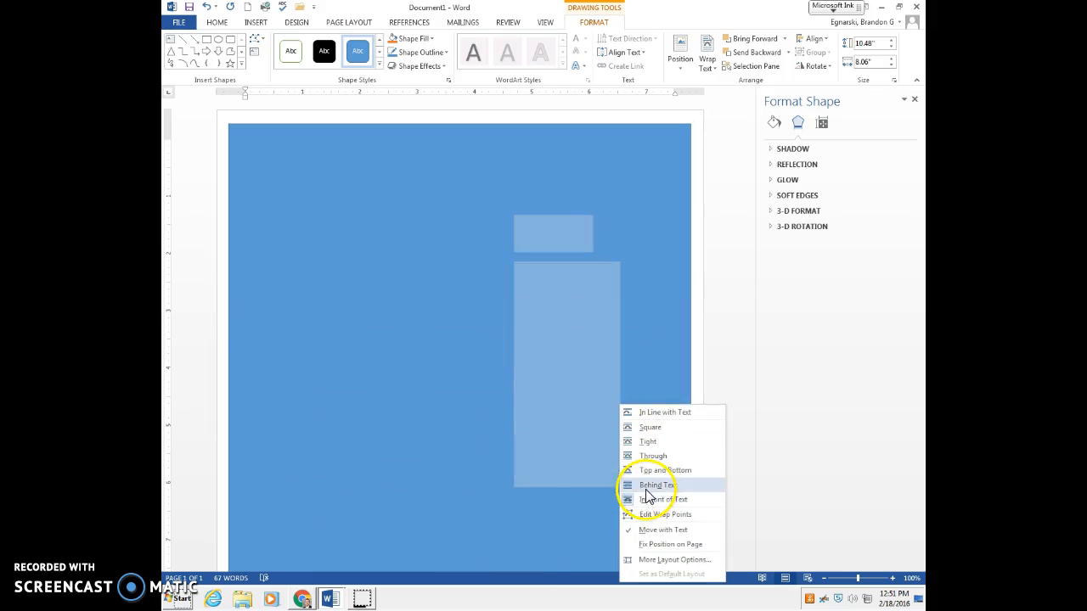
left_click(644, 485)
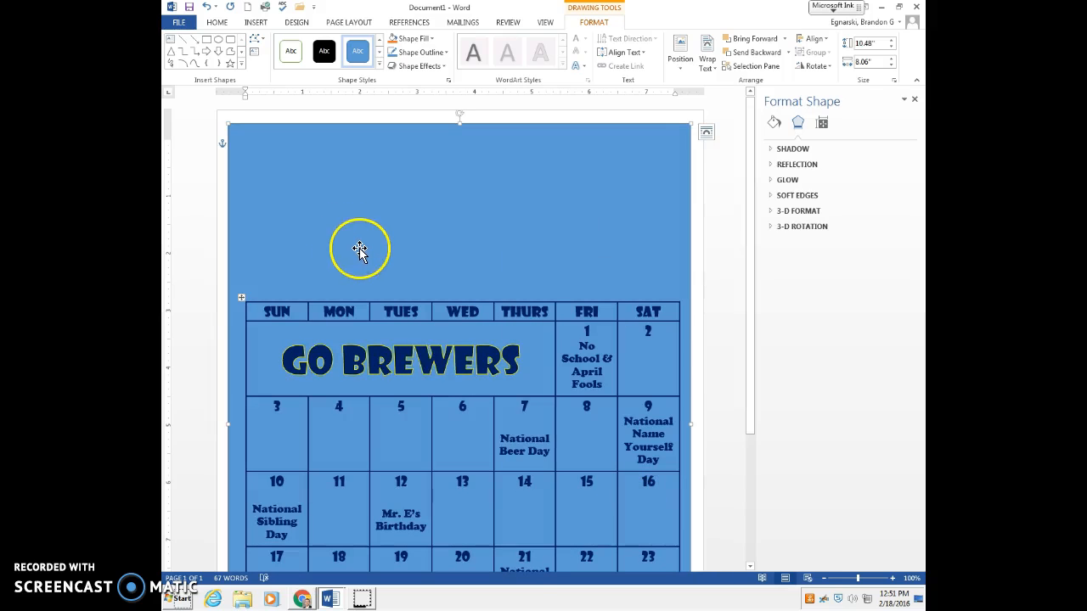
Step: Switch the rectangle's fill to a picture or texture fill
right_click(356, 207)
mouse_move(424, 382)
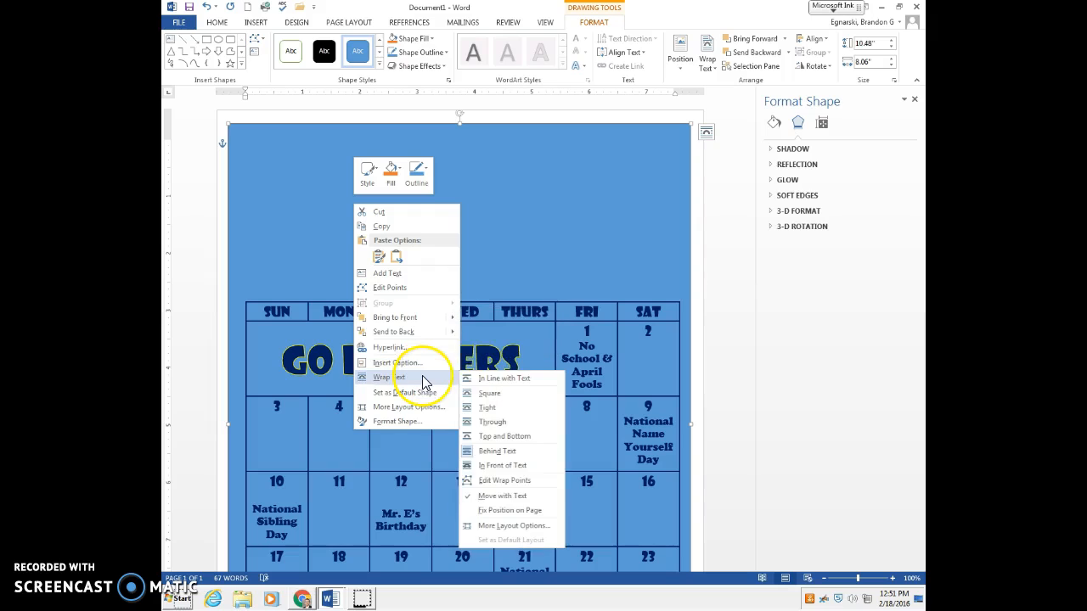
mouse_move(429, 334)
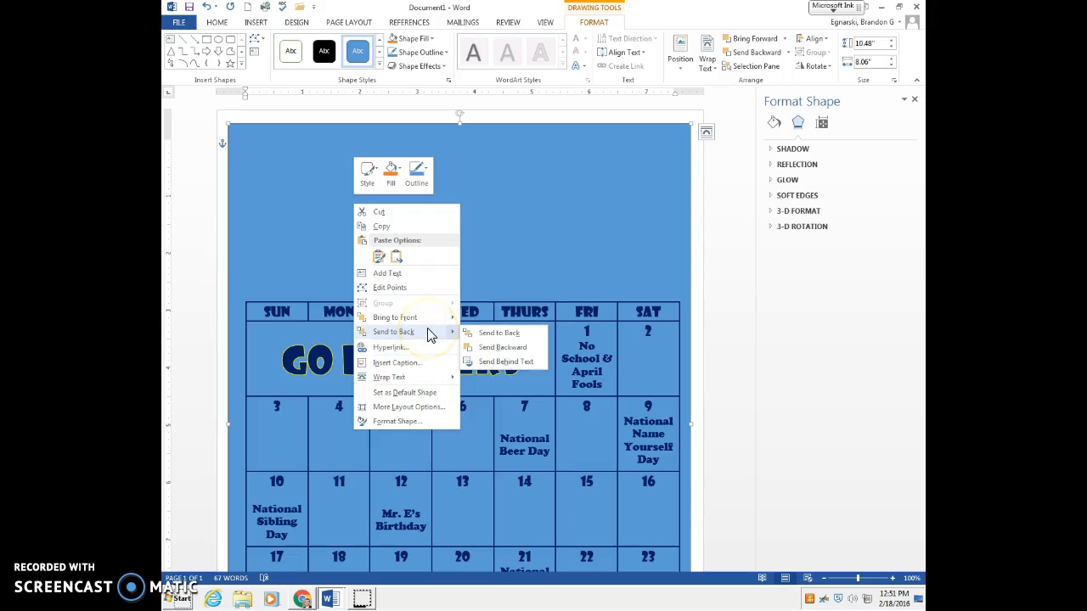
left_click(422, 421)
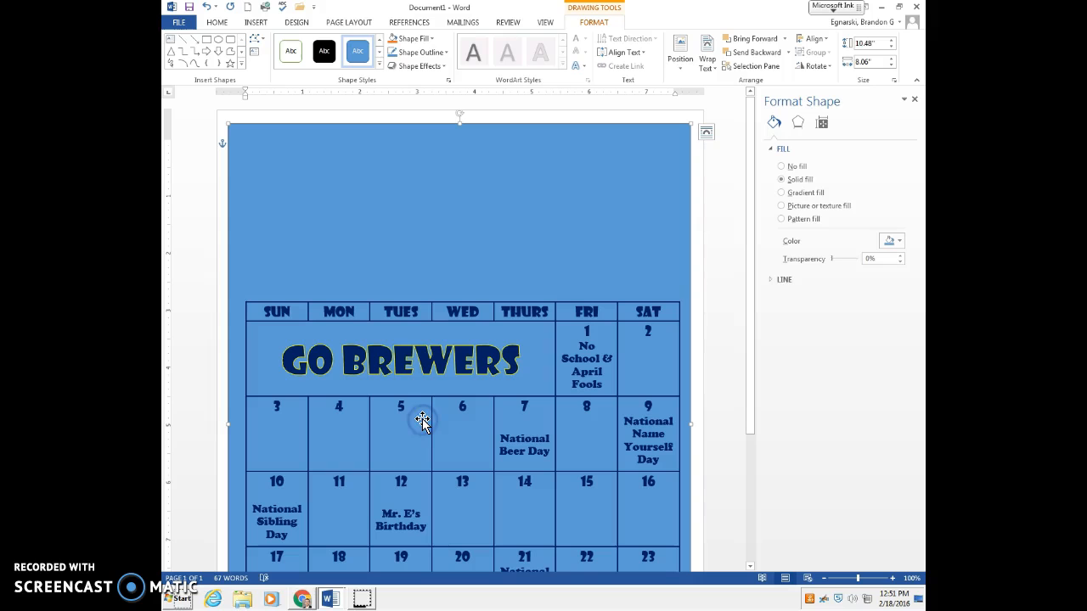
left_click(823, 207)
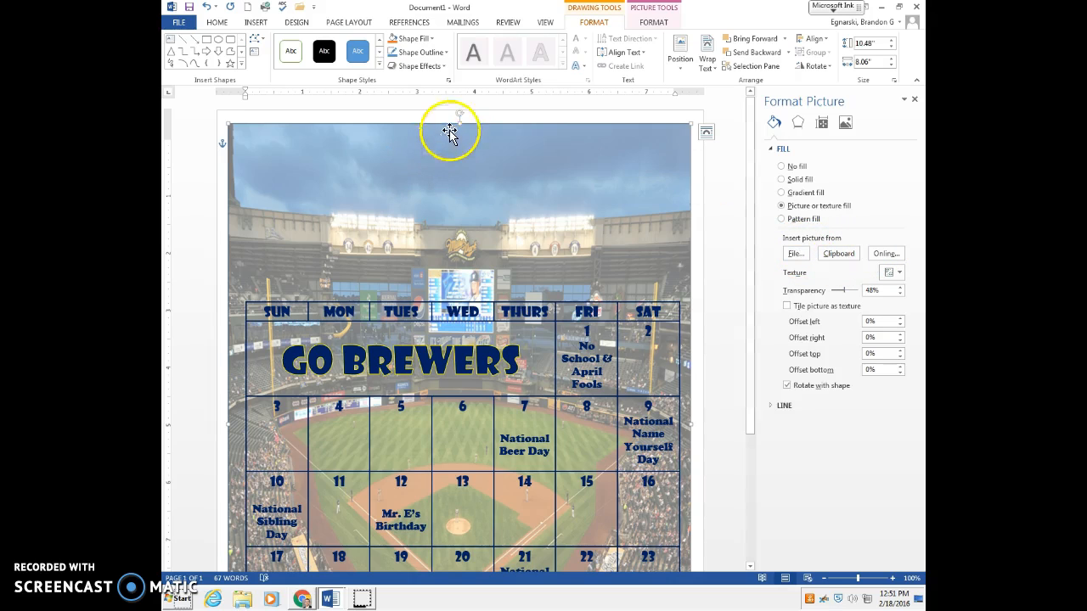
Step: Shrink the stadium picture rectangle around the calendar table to about 7.56" high and 7.98" wide
scroll(456, 274, "down", 5)
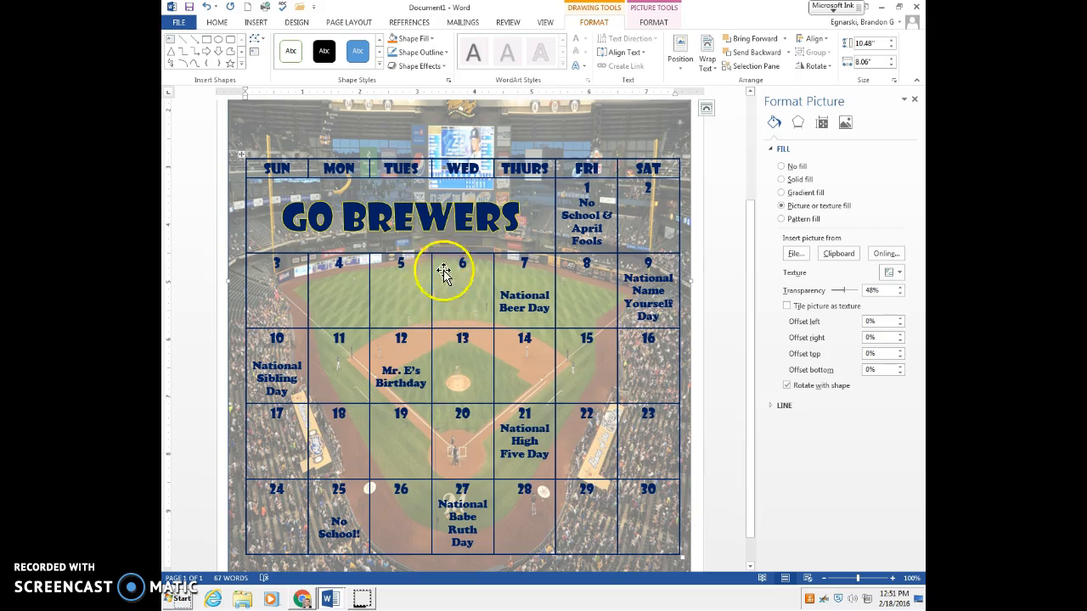
scroll(444, 274, "up", 2)
scroll(458, 297, "up", 3)
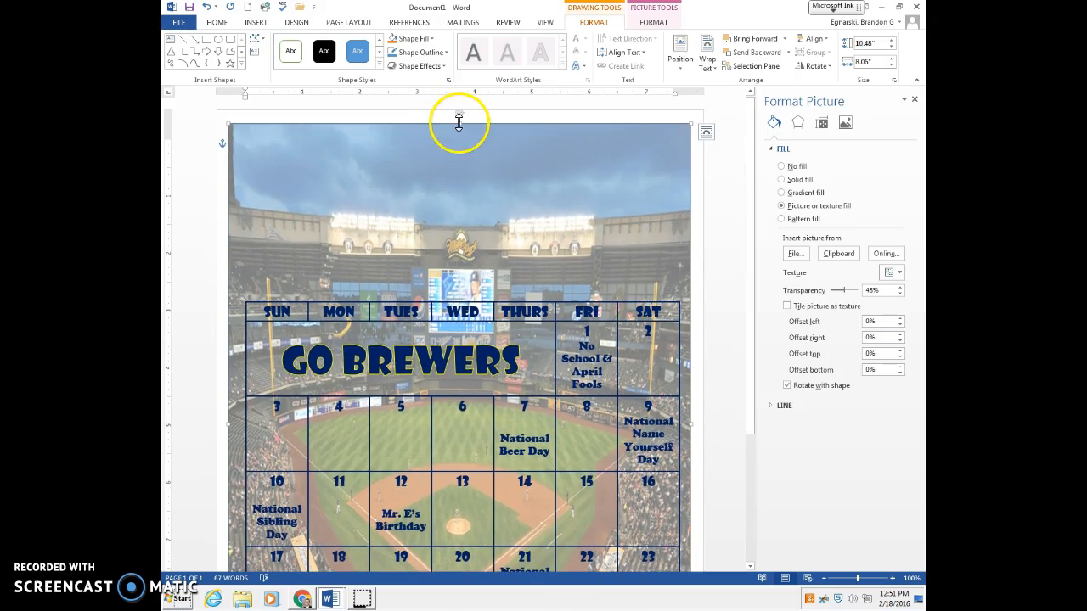
left_click_drag(446, 213, 451, 283)
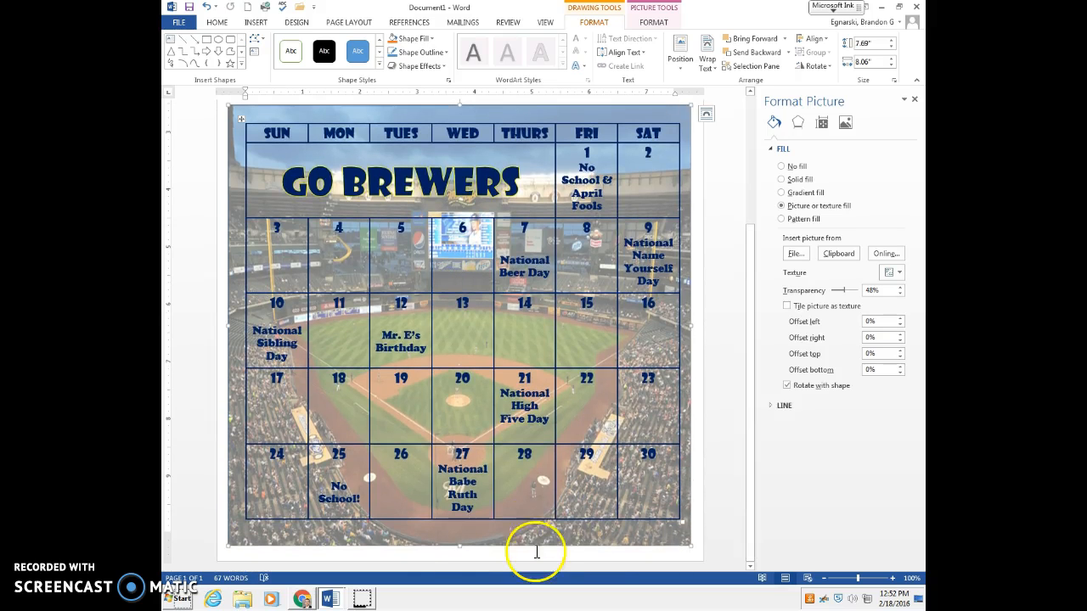
left_click_drag(460, 547, 460, 538)
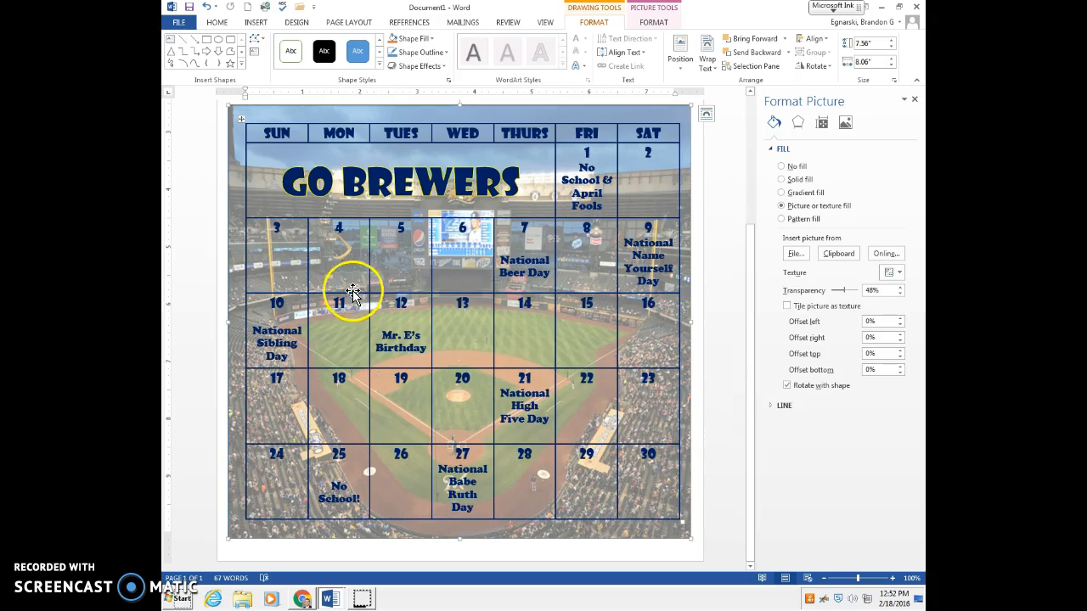
left_click_drag(230, 323, 234, 323)
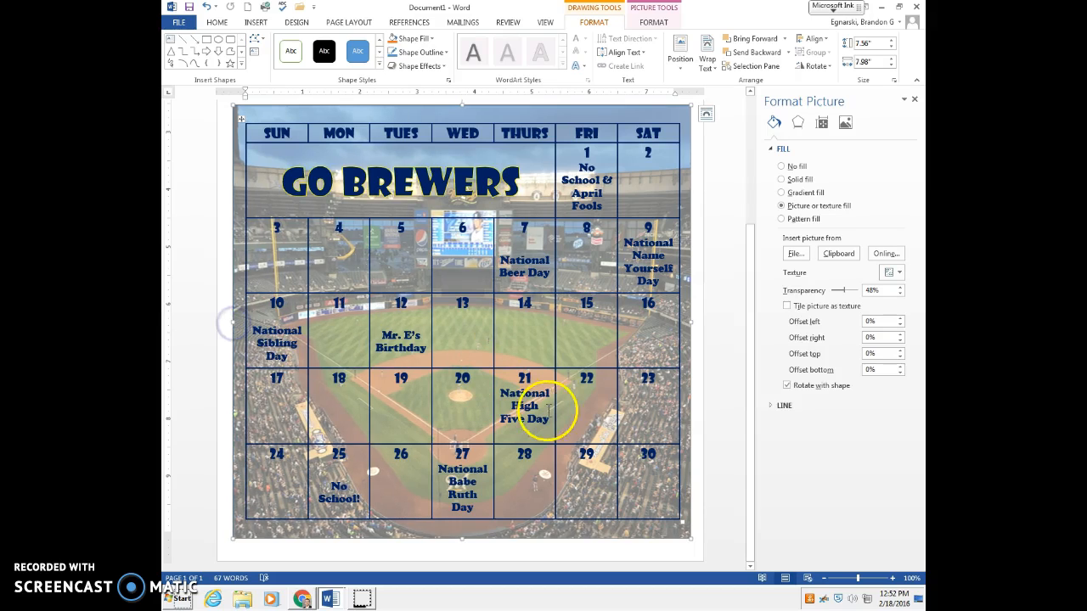
Step: Trim the upper and lower edges of the stadium picture closer to the table, to a height of about 7.38"
left_click_drag(462, 105, 458, 138)
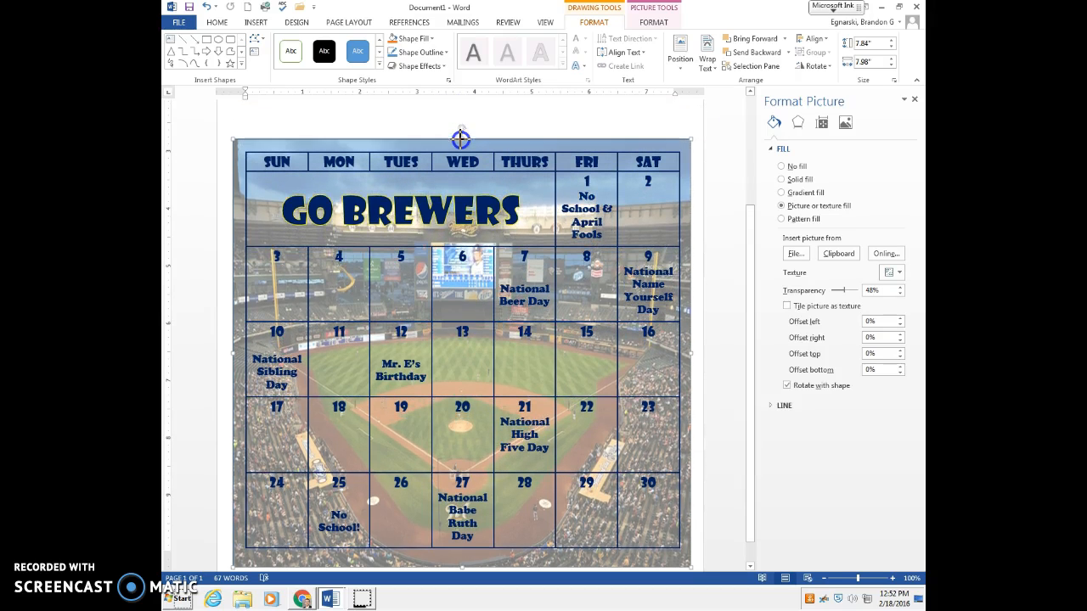
scroll(495, 330, "down", 1)
left_click_drag(461, 541, 462, 533)
scroll(510, 357, "up", 5)
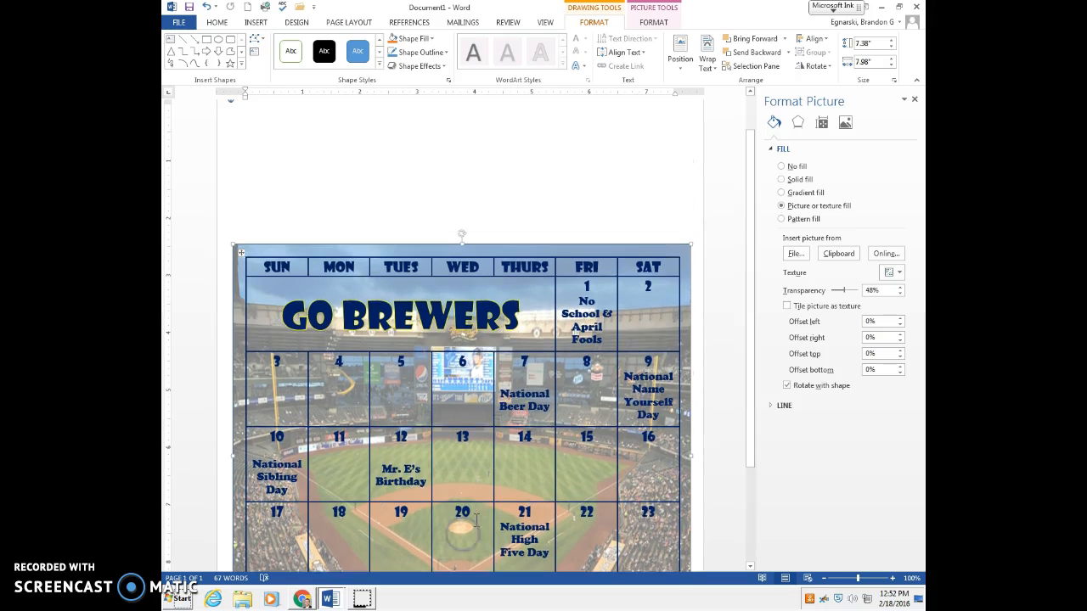
Step: Set the outline colour of the stadium picture rectangle to standard dark blue
left_click(532, 188)
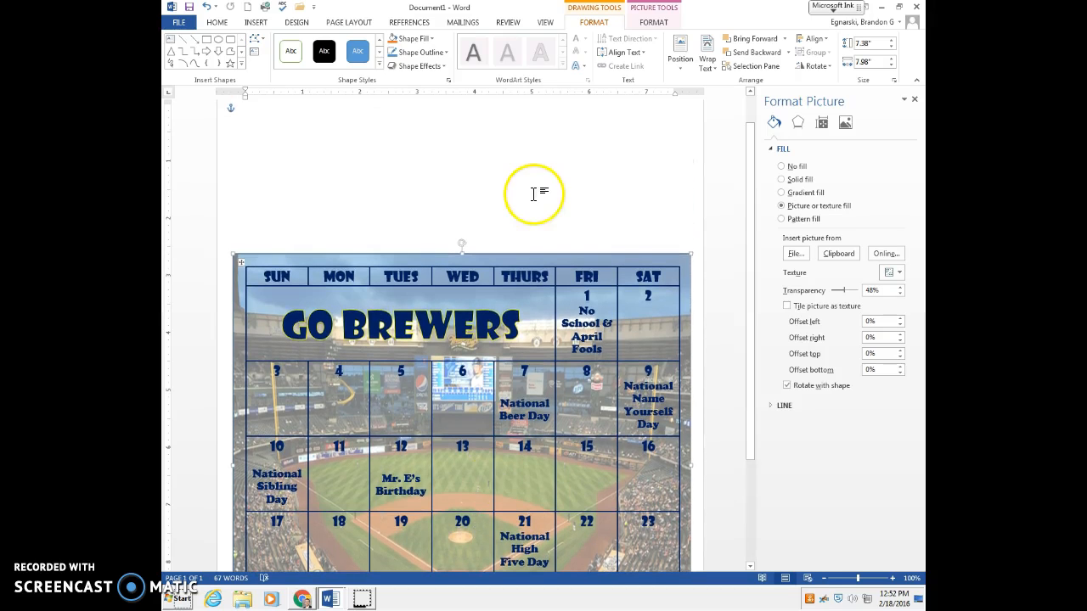
left_click(402, 254)
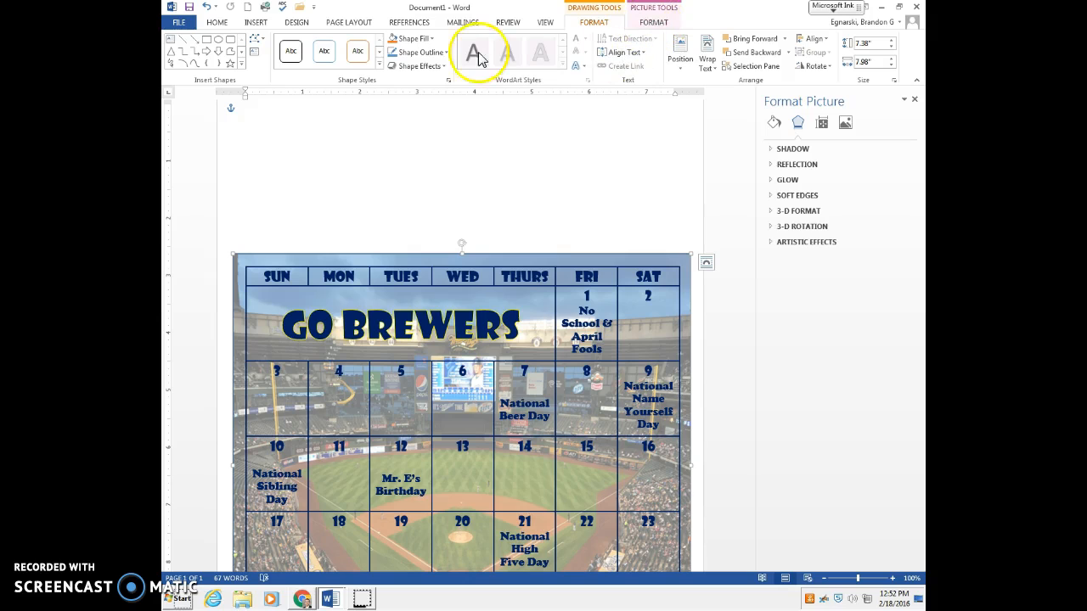
left_click(419, 52)
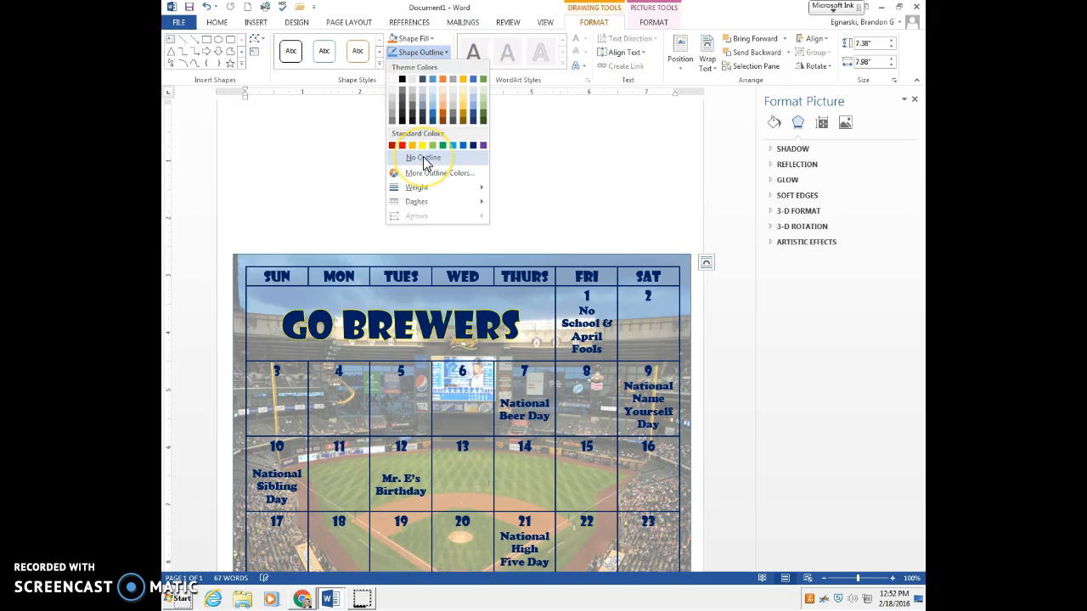
left_click(438, 109)
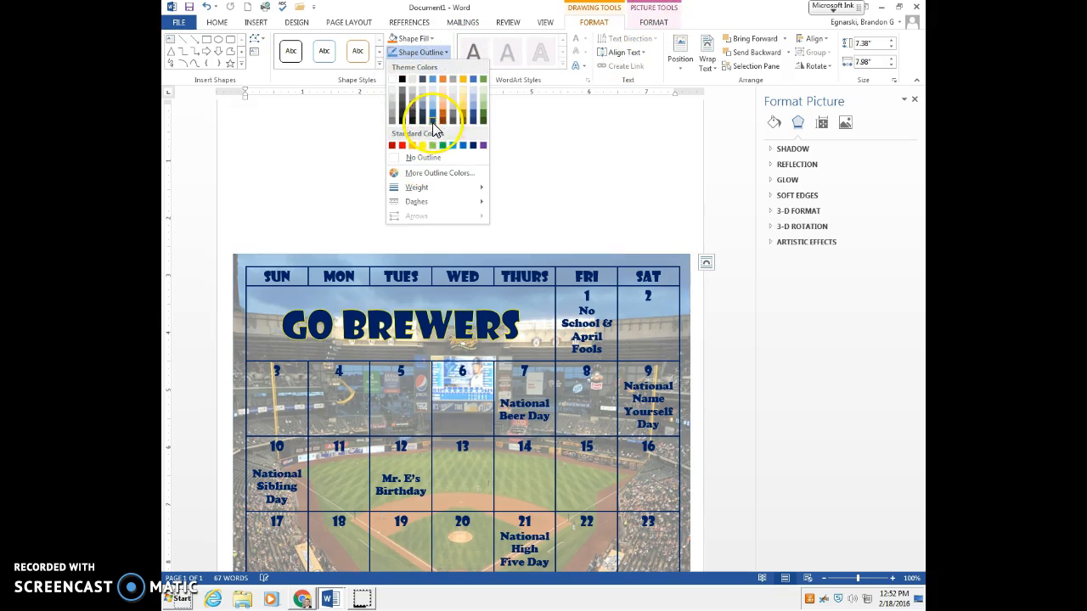
left_click(473, 145)
Step: Set the stadium picture rectangle's outline weight to 1½ pt and deselect the shape
left_click(442, 256)
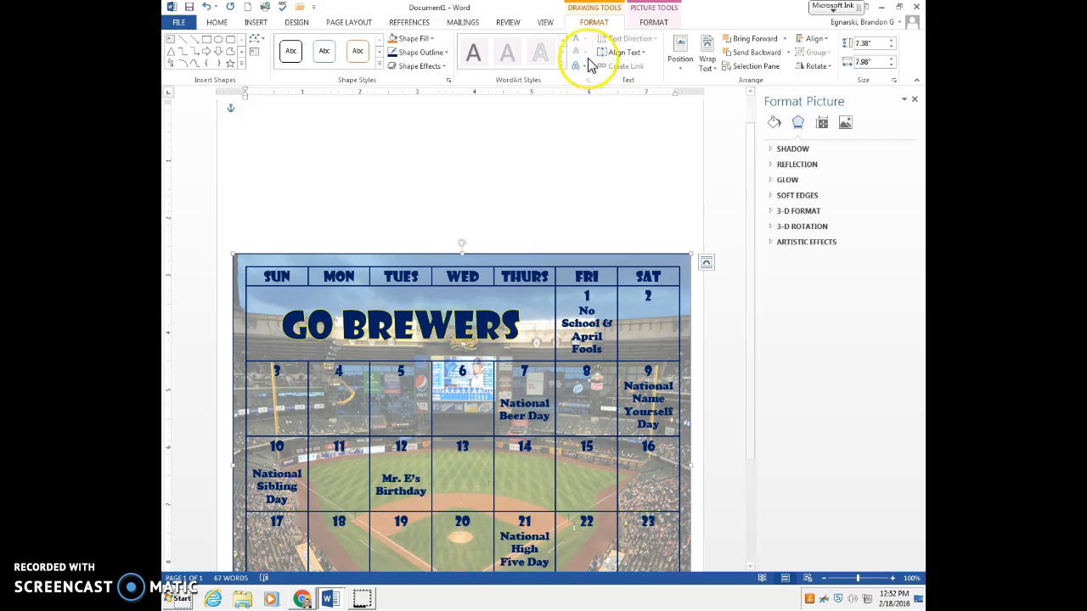
left_click(443, 52)
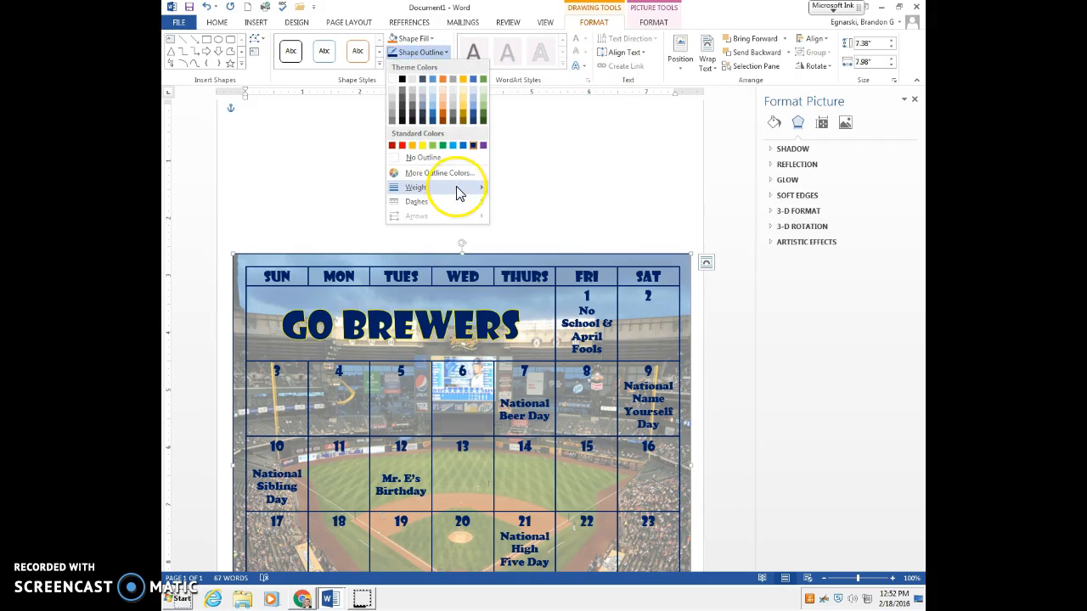
mouse_move(453, 187)
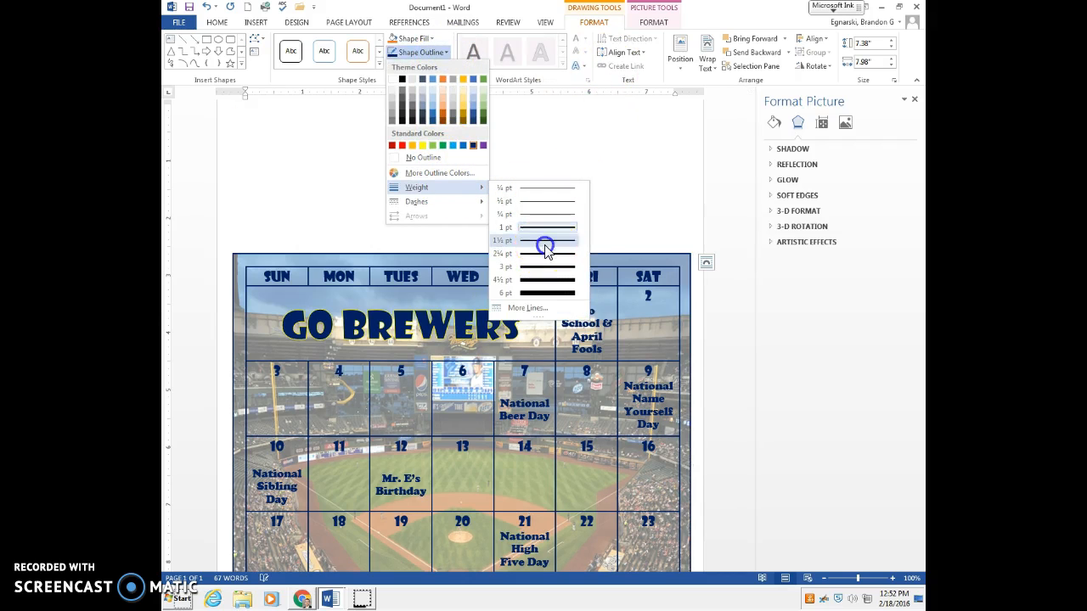
left_click(546, 240)
scroll(602, 204, "down", 3)
left_click(294, 121)
Step: Review the whole calendar page, from the heading area above the table down to the final week's row
scroll(458, 383, "down", 3)
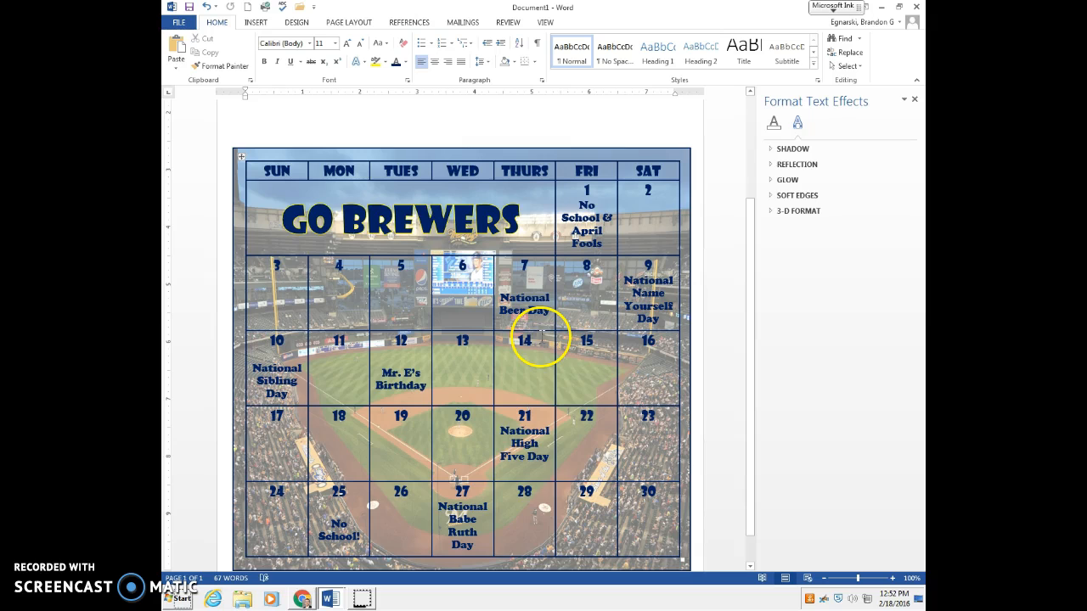
scroll(539, 473, "down", 1)
scroll(461, 539, "up", 5)
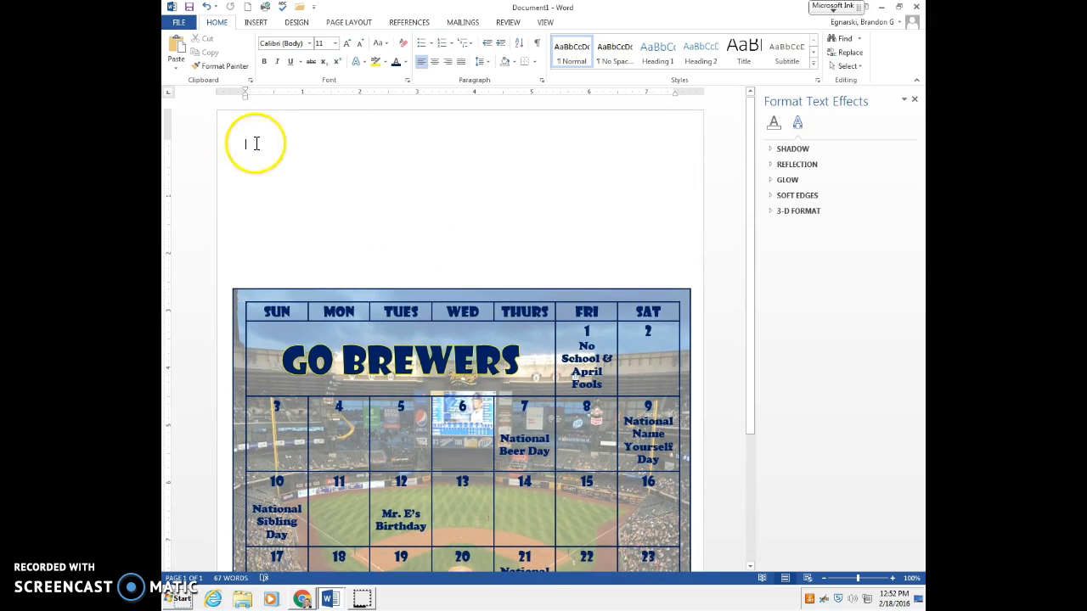
scroll(288, 194, "down", 5)
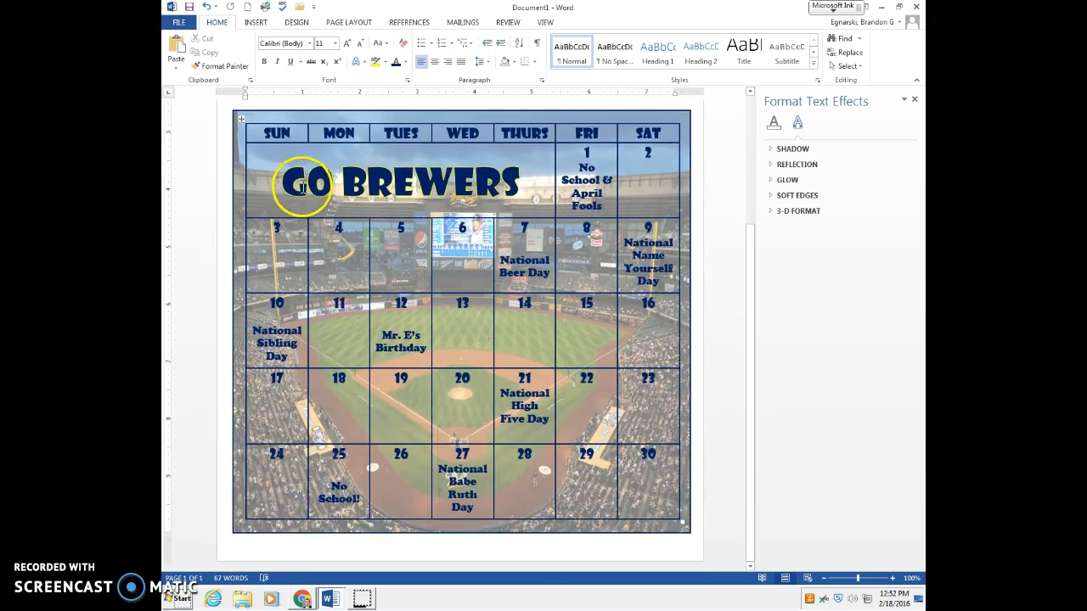
scroll(298, 188, "up", 5)
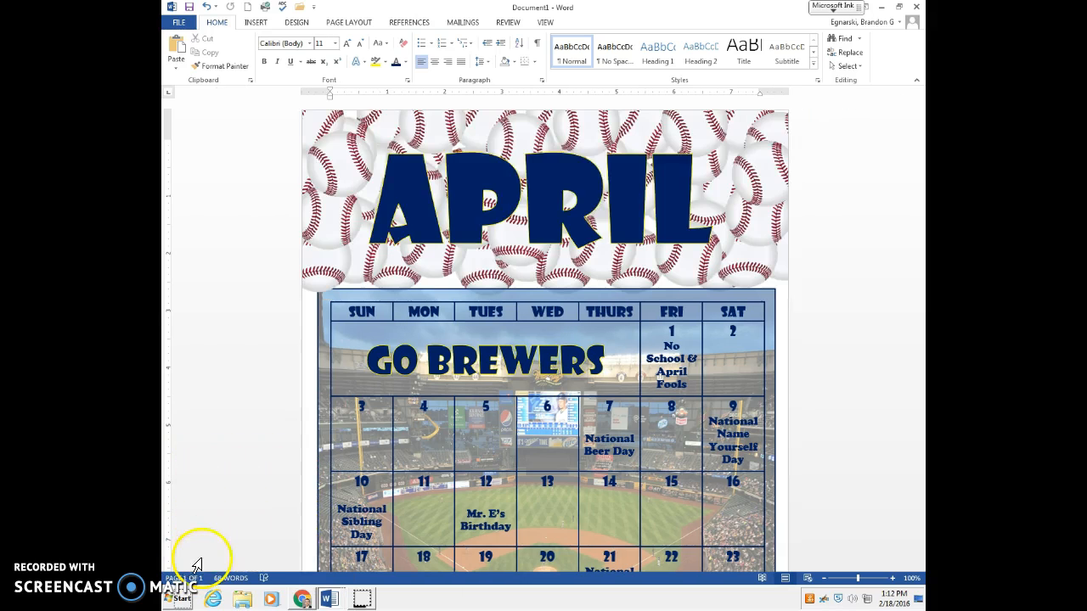
scroll(500, 412, "down", 2)
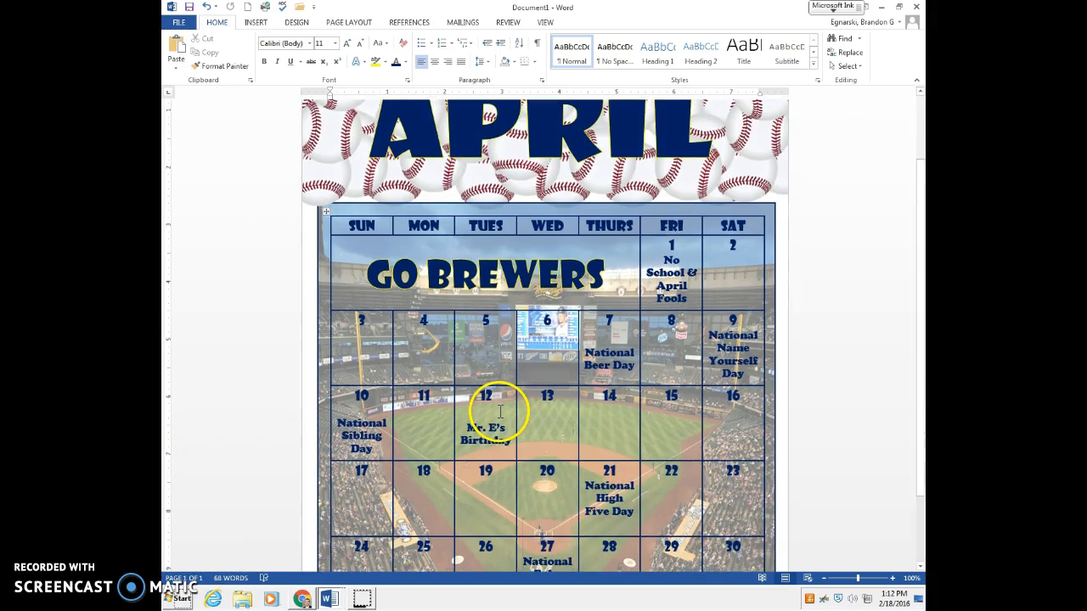
scroll(499, 412, "down", 2)
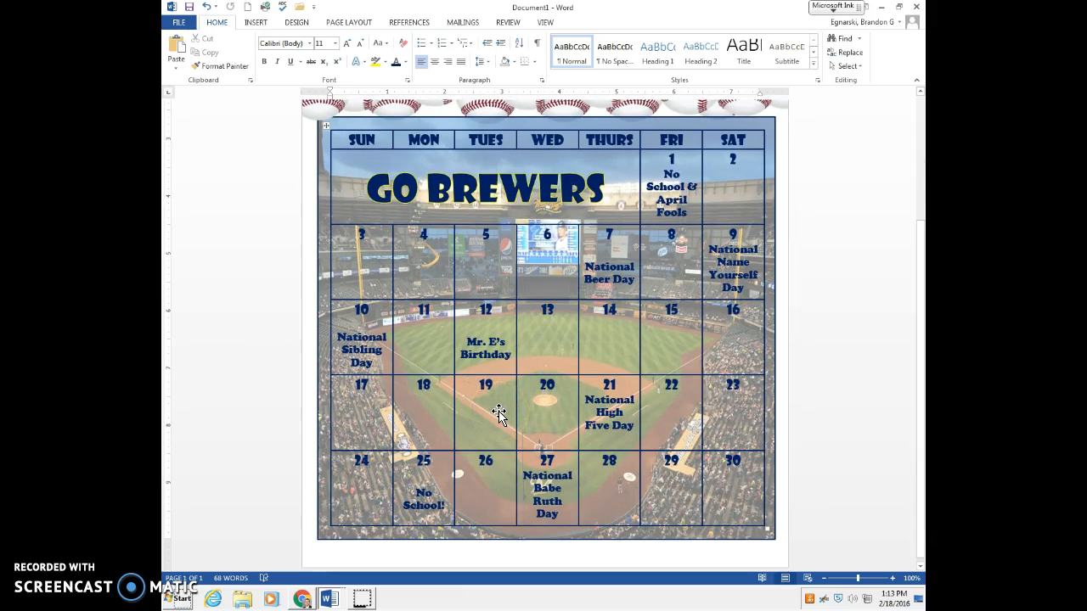
scroll(499, 412, "up", 3)
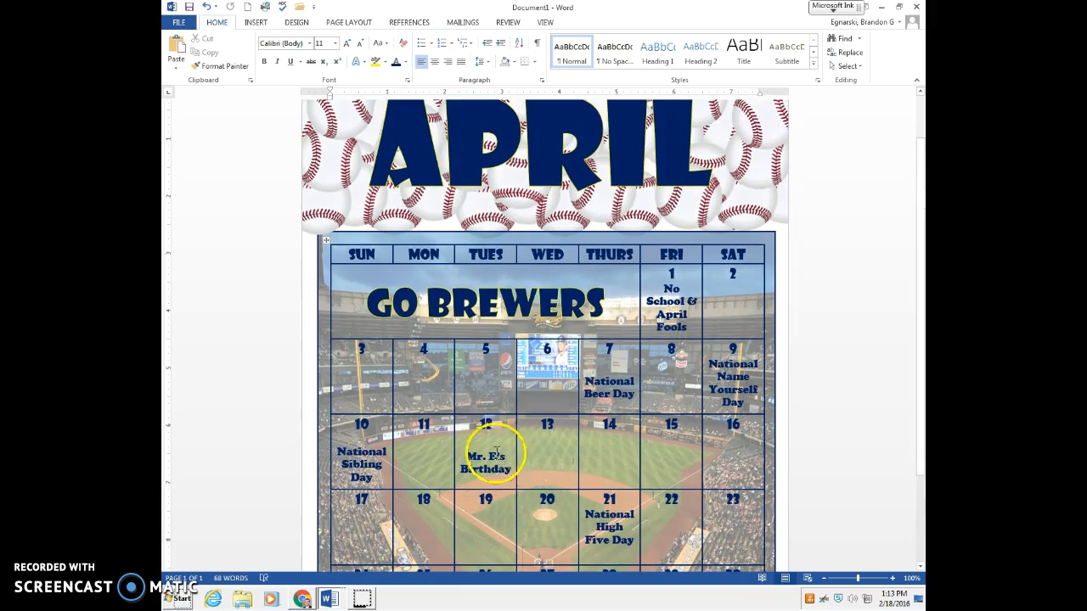
scroll(496, 450, "up", 1)
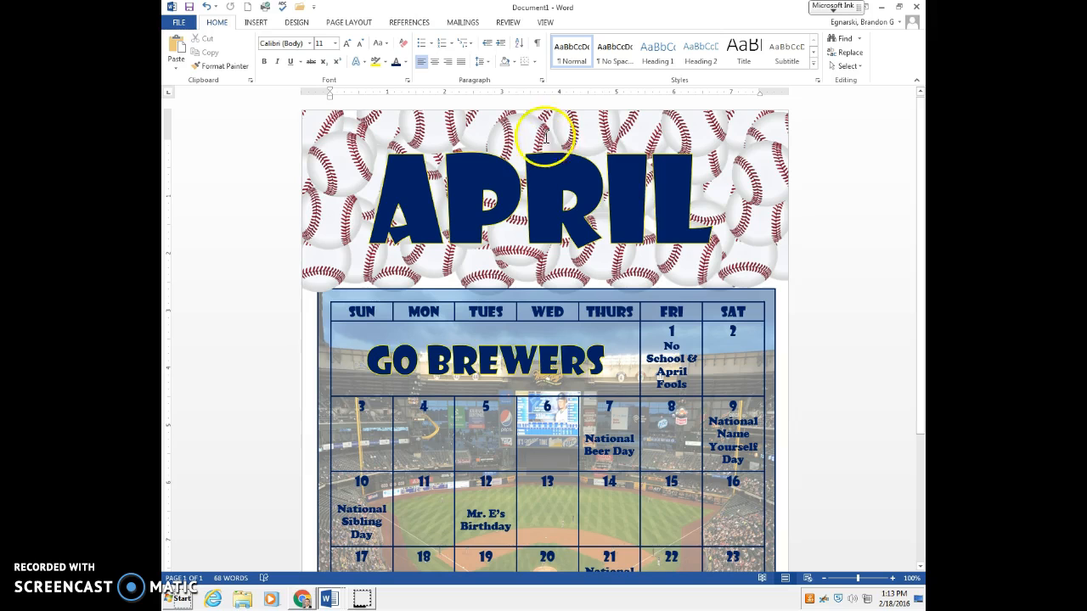
scroll(815, 309, "down", 5)
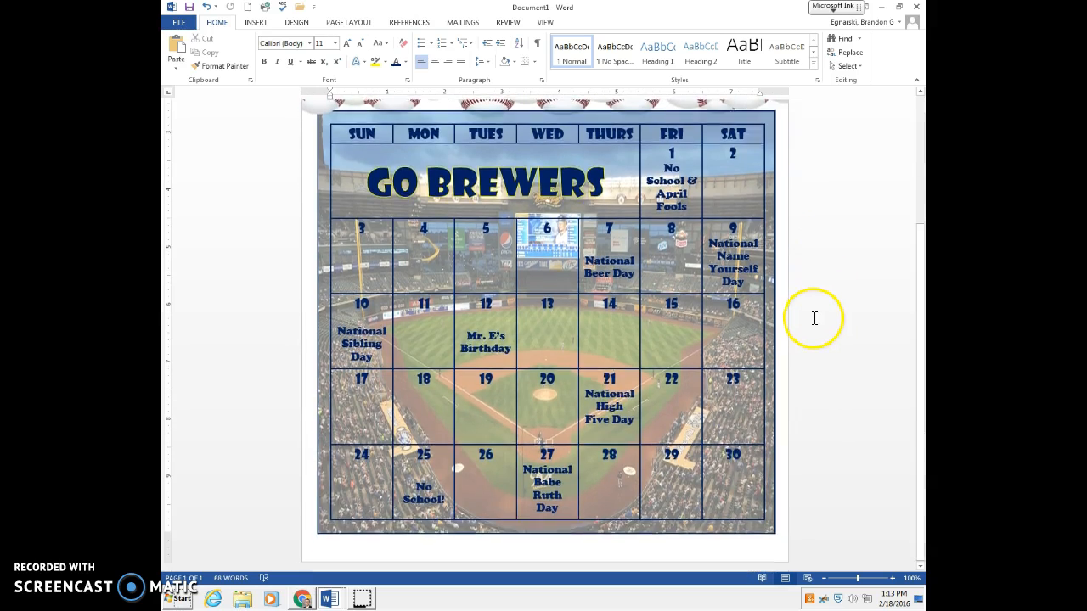
scroll(807, 311, "up", 5)
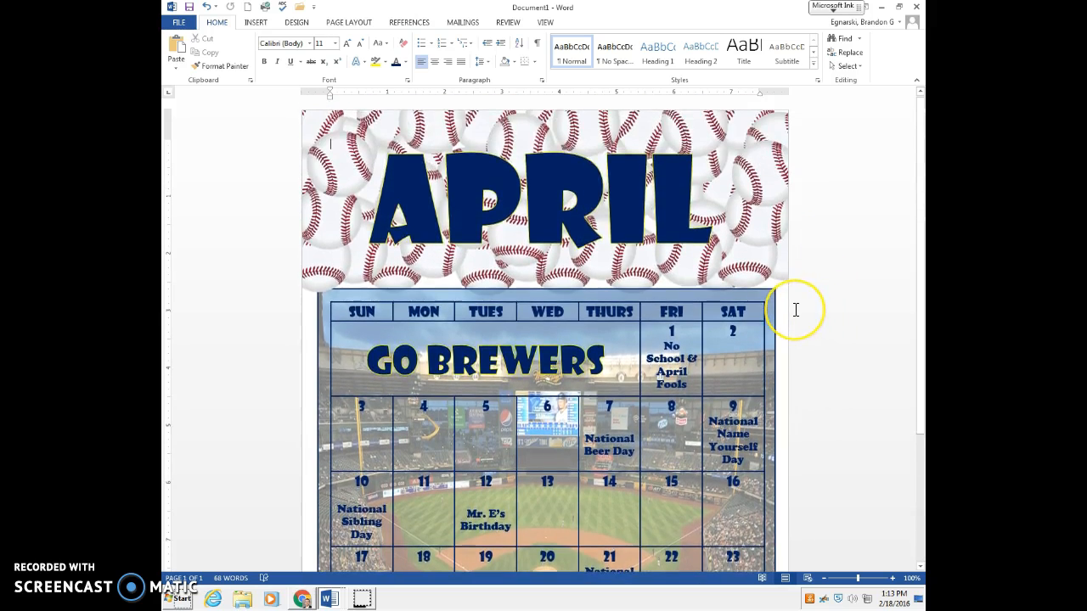
scroll(796, 309, "down", 4)
scroll(796, 310, "down", 2)
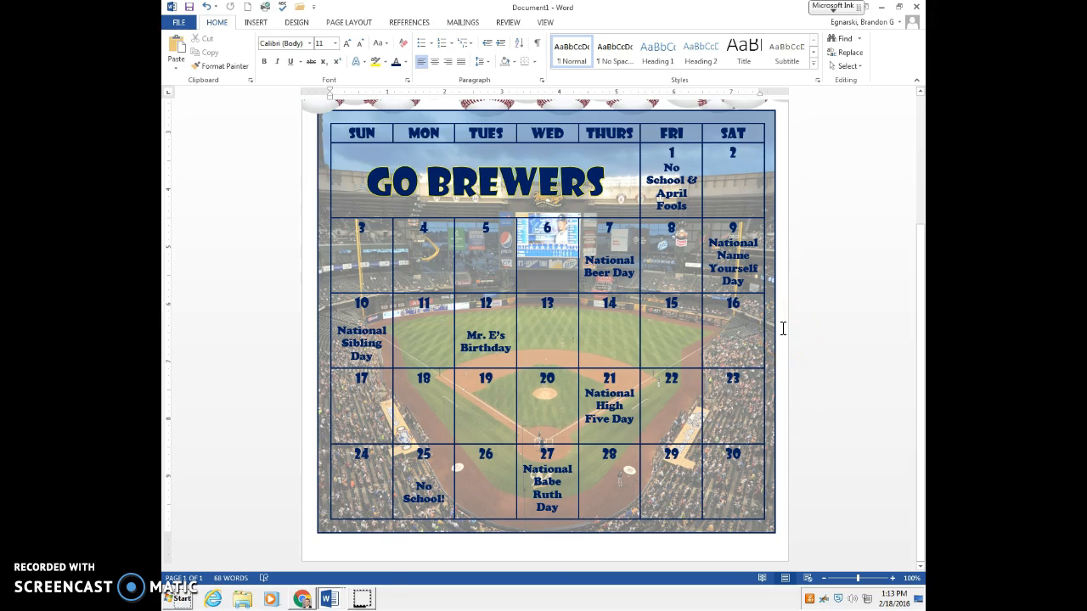
scroll(783, 328, "up", 3)
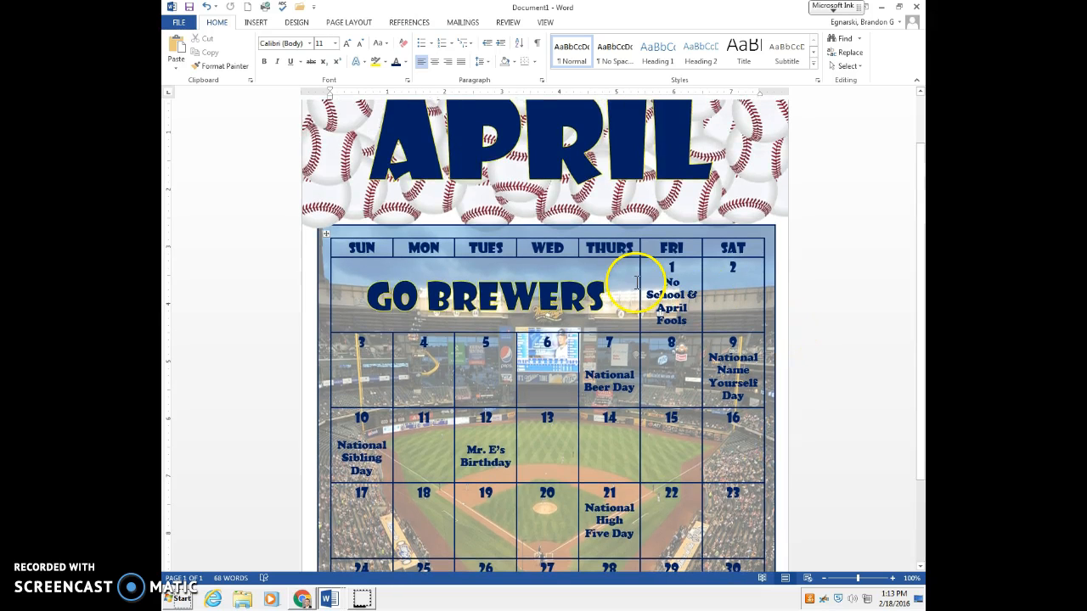